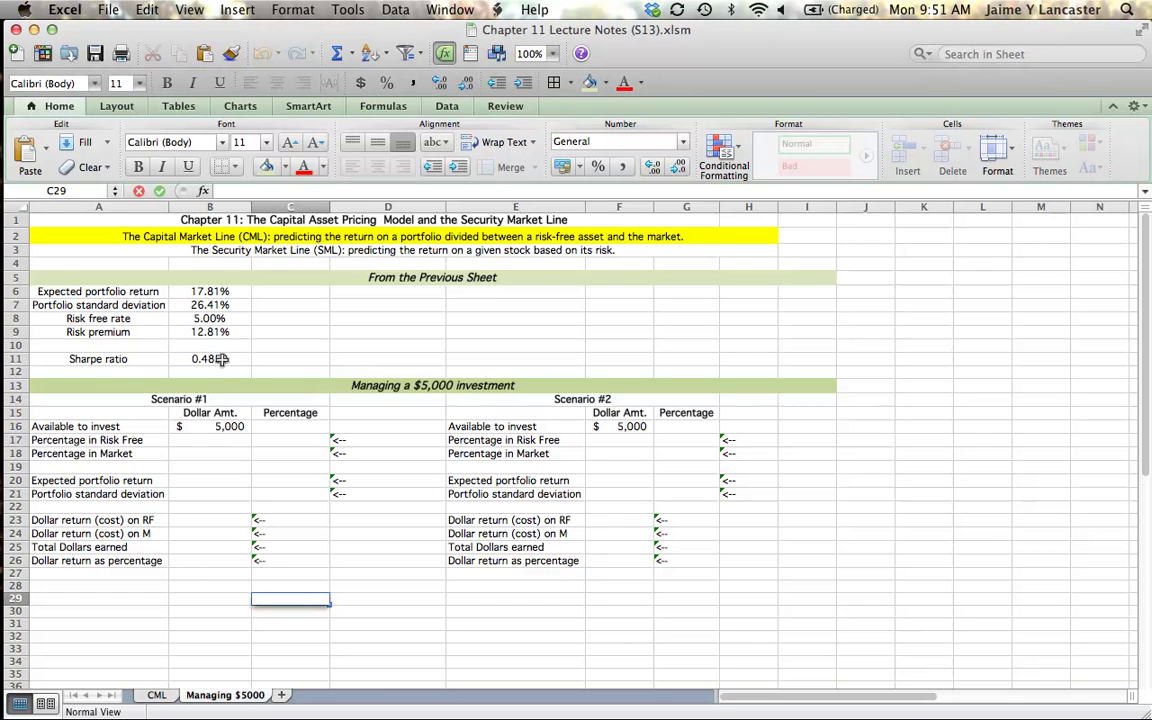
# Step: Review the Sharpe ratio, expected return, standard deviation and risk-free rate inputs
pyautogui.click(225, 358)
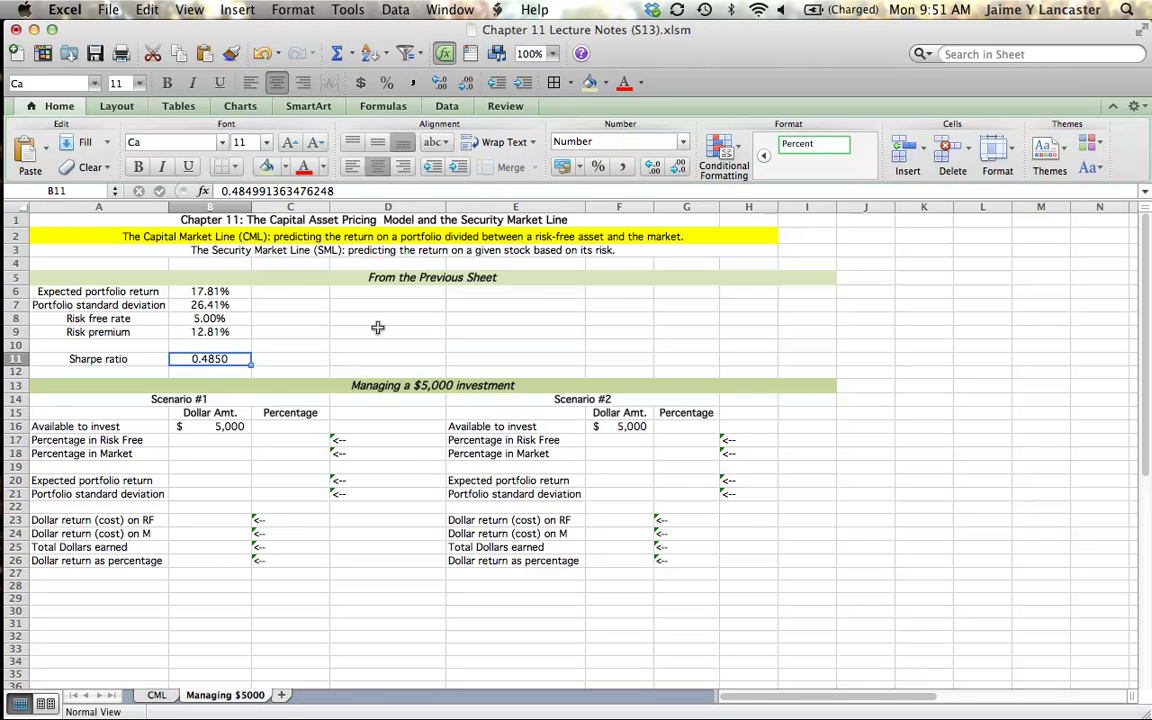
pyautogui.click(201, 290)
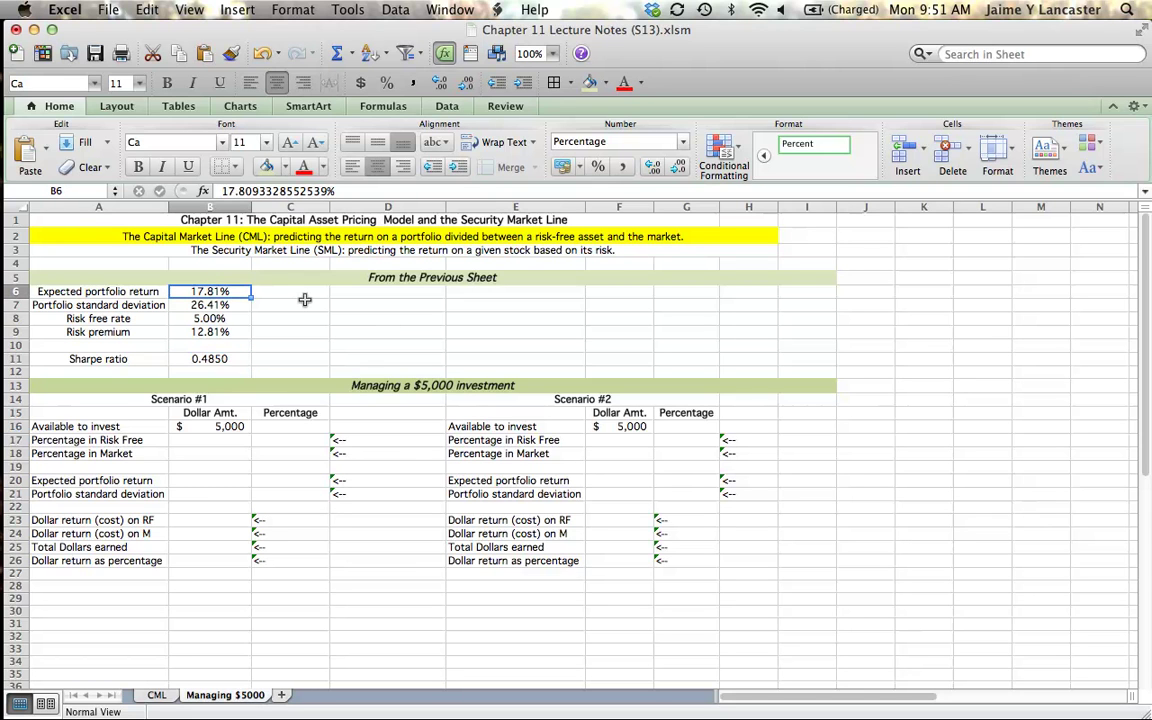
pyautogui.press('Down')
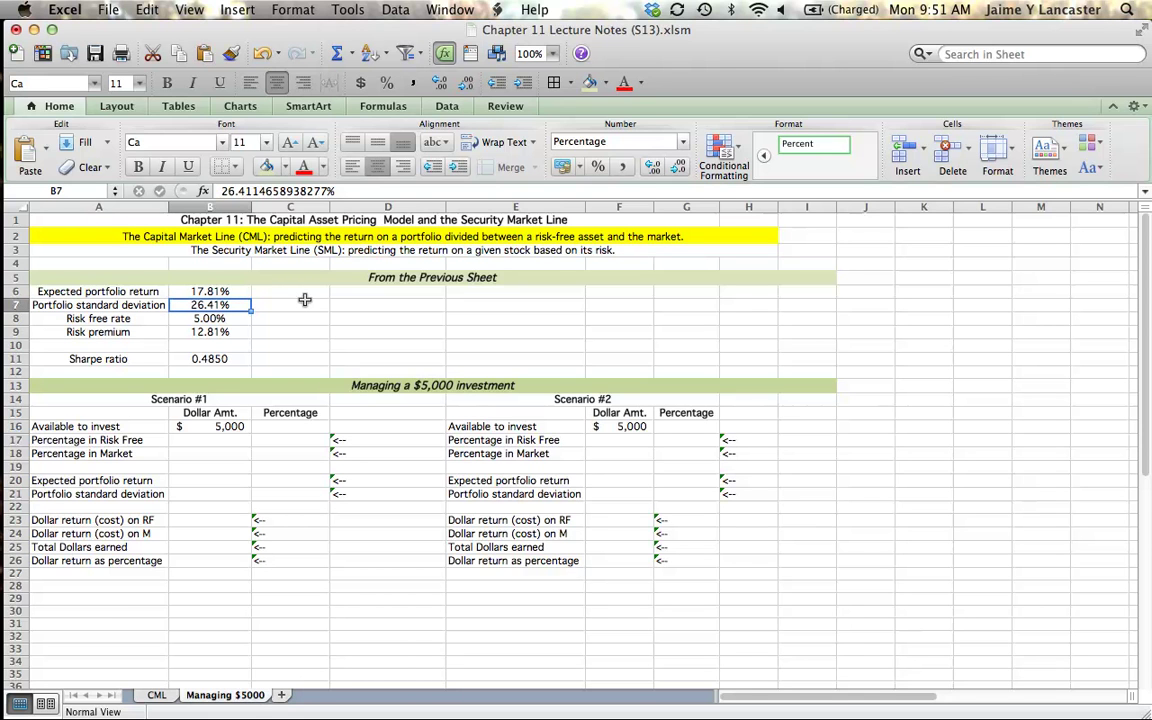
pyautogui.press('Down')
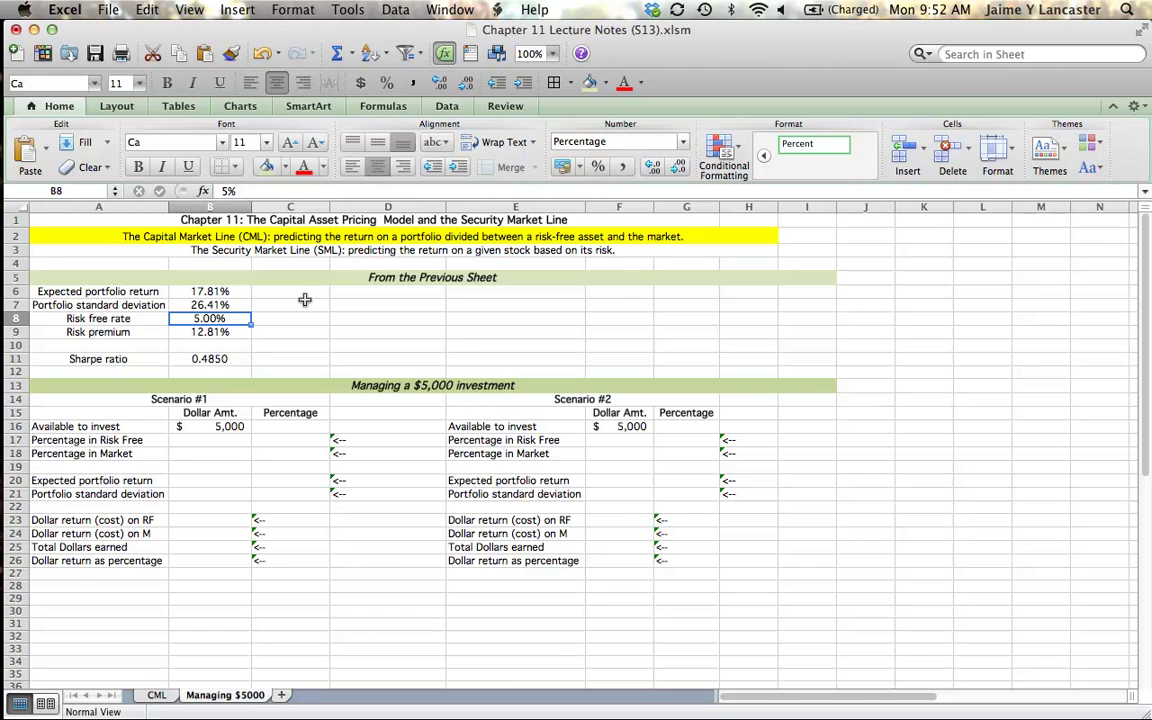
pyautogui.click(211, 440)
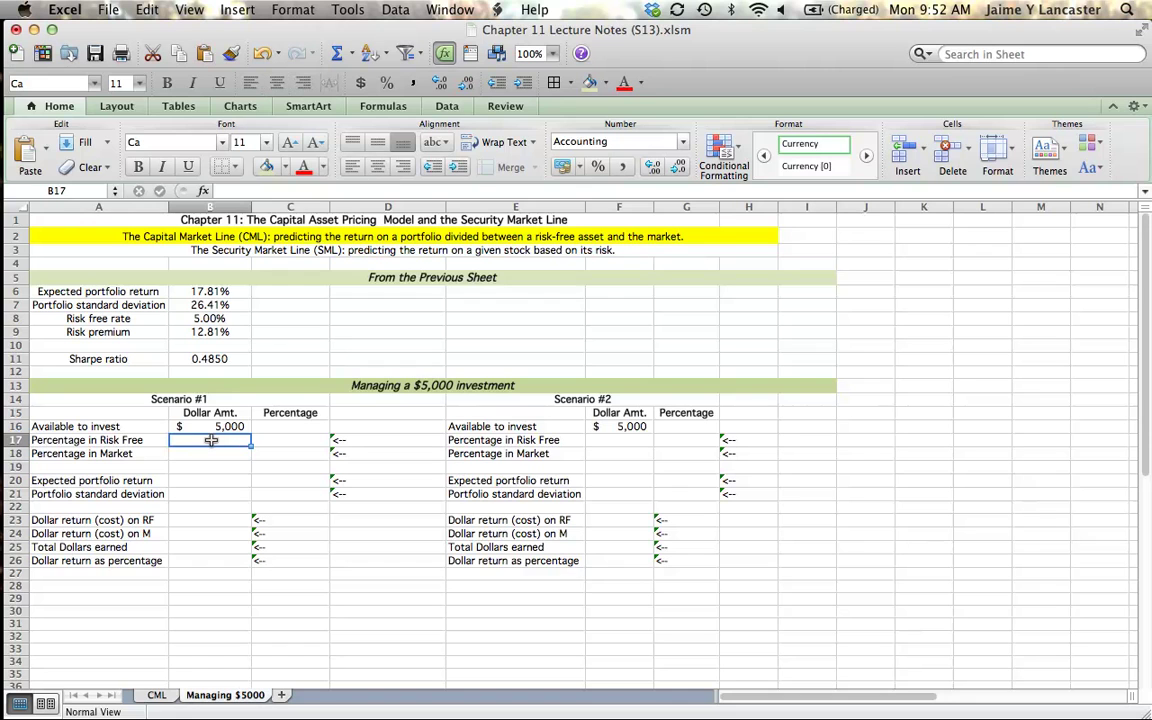
# Step: Enter $1,000 risk-free in B17 and =B16-B17 for the market amount in B18
pyautogui.click(289, 346)
pyautogui.click(225, 440)
pyautogui.write('1,000')
pyautogui.press('Return')
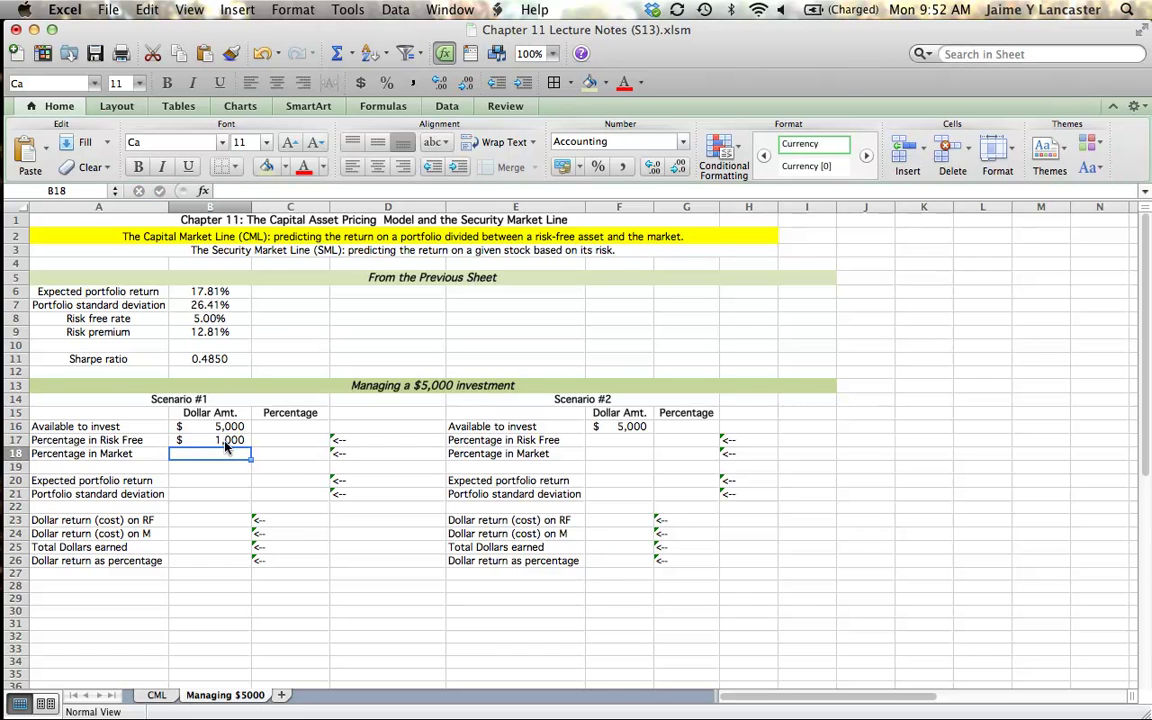
pyautogui.write('=')
pyautogui.click(225, 427)
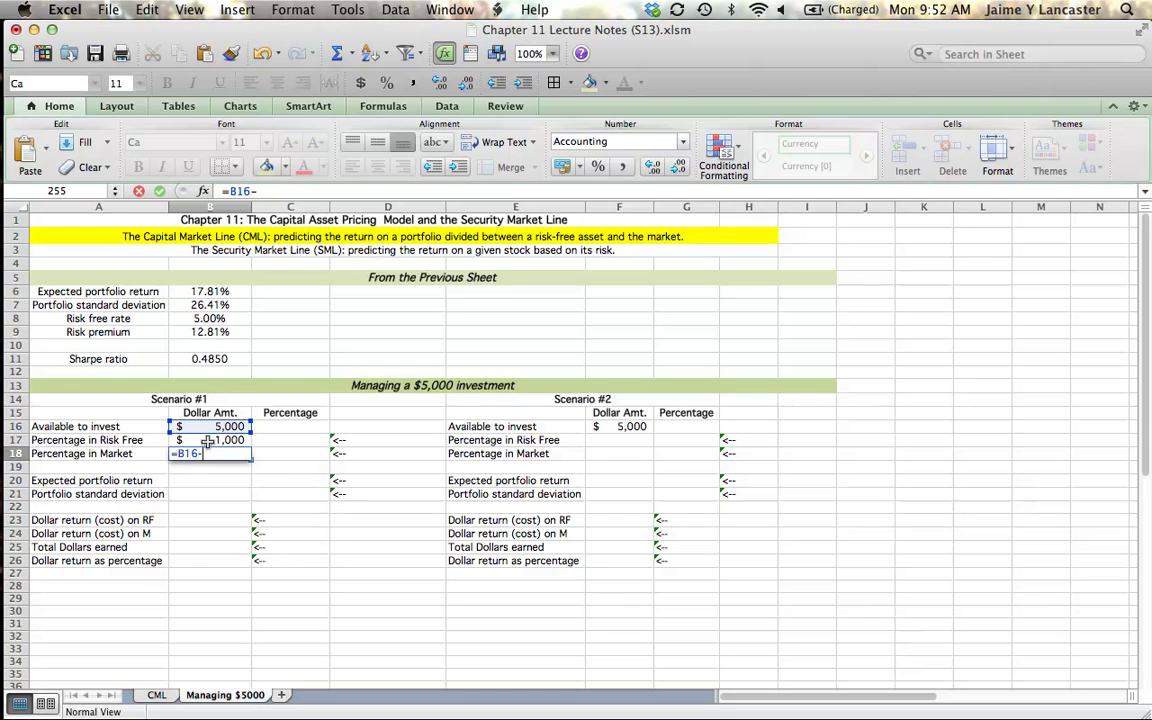
pyautogui.write('-')
pyautogui.click(207, 440)
pyautogui.press('Return')
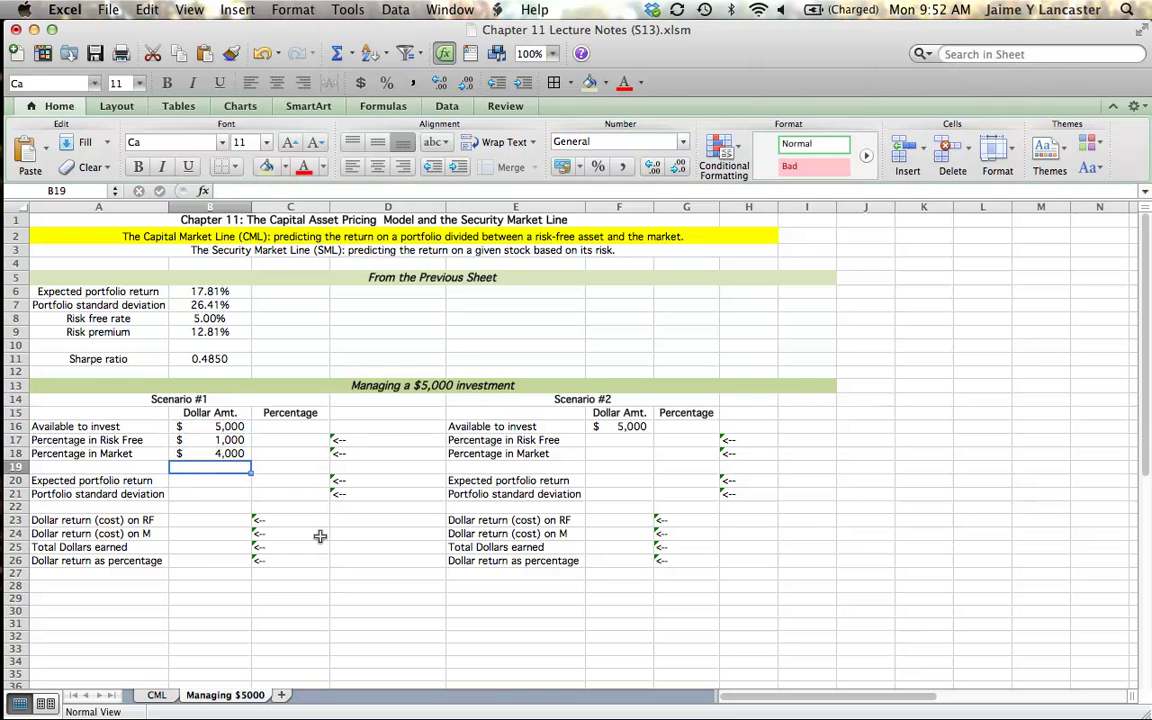
# Step: Enter =B17/$B$16 in C17 and fill it down to C18, giving 20% and 80%
pyautogui.click(299, 439)
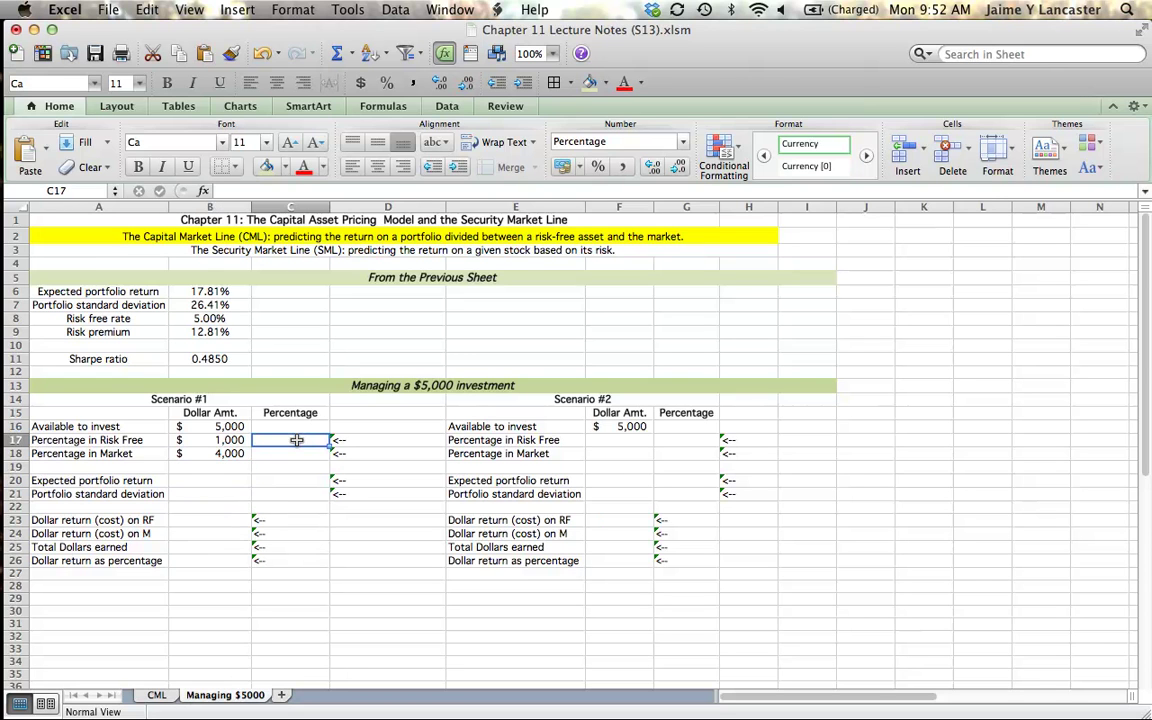
pyautogui.write('=')
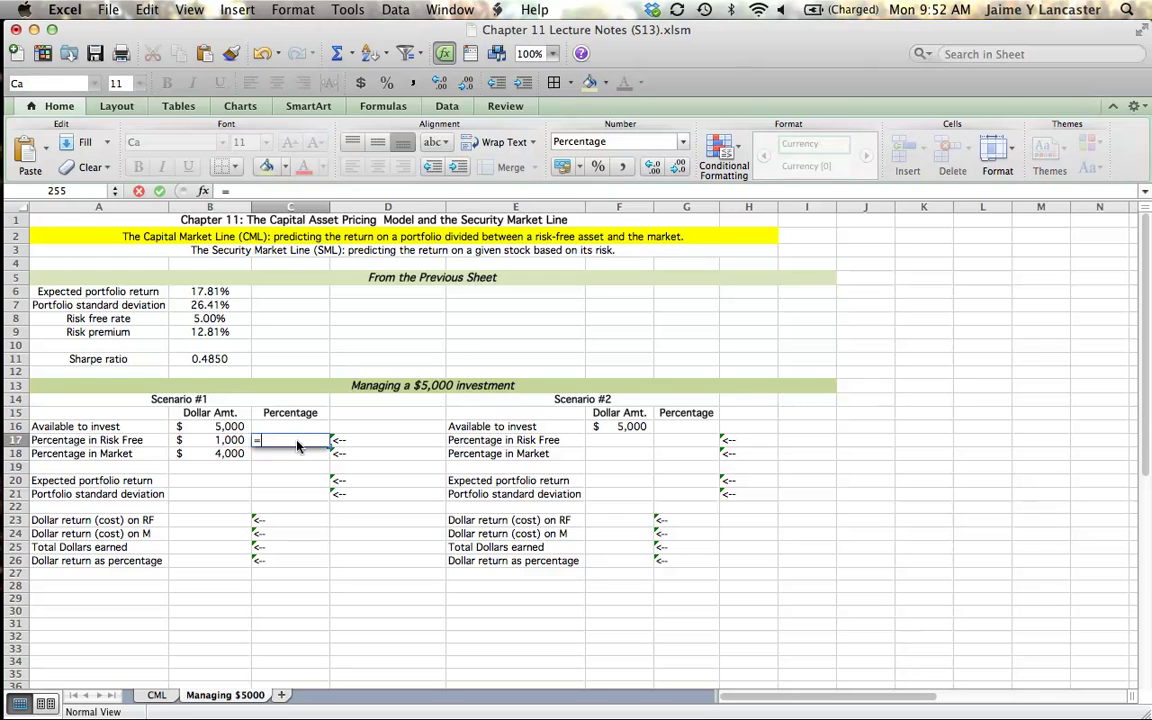
pyautogui.click(228, 439)
pyautogui.write('/')
pyautogui.click(228, 426)
pyautogui.press('super+t')
pyautogui.press('Return')
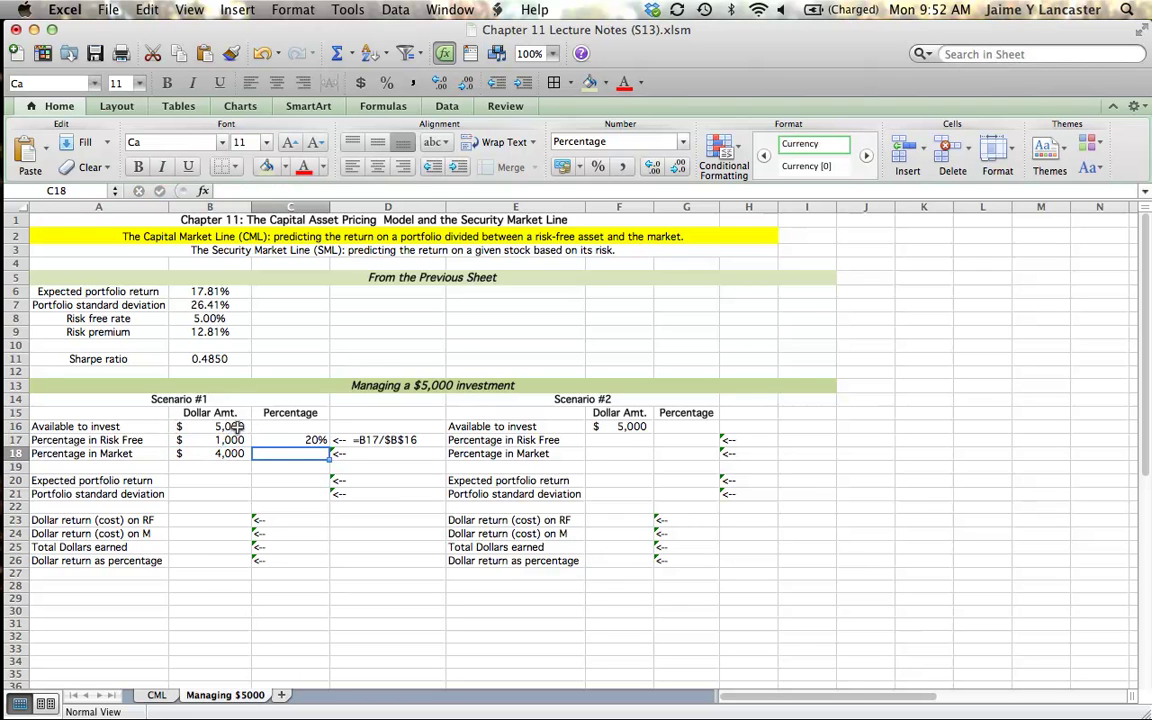
pyautogui.click(294, 440)
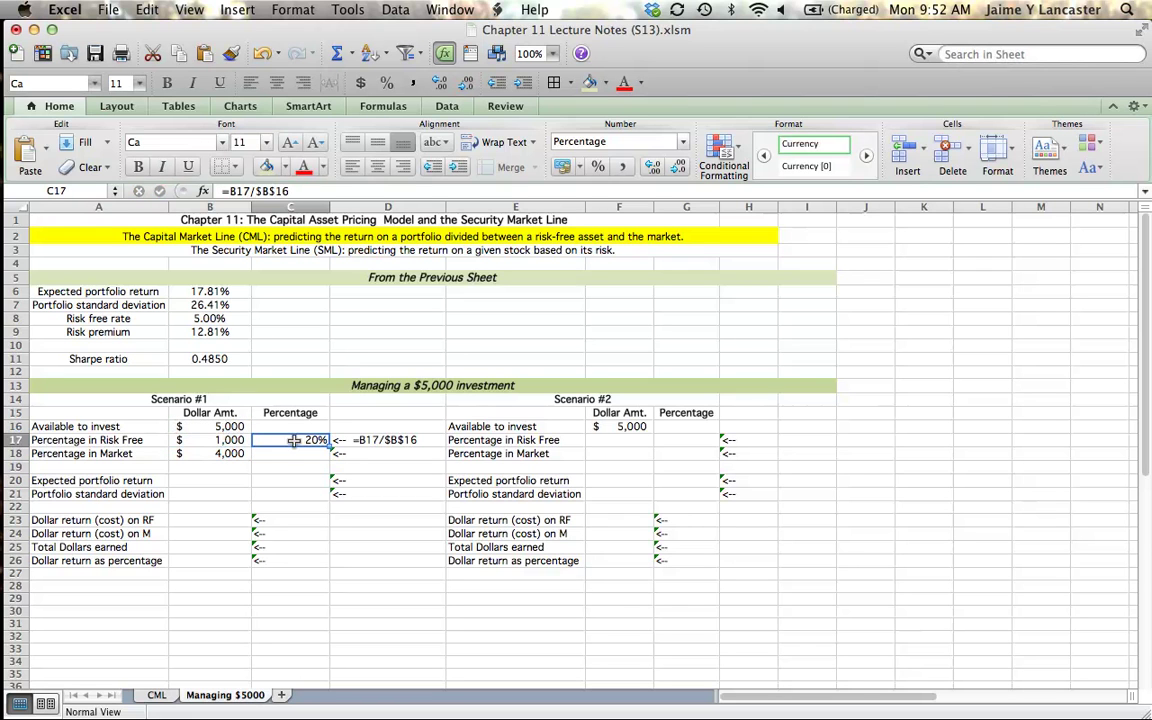
pyautogui.moveTo(329, 447); pyautogui.dragTo(326, 460)
pyautogui.click(313, 496)
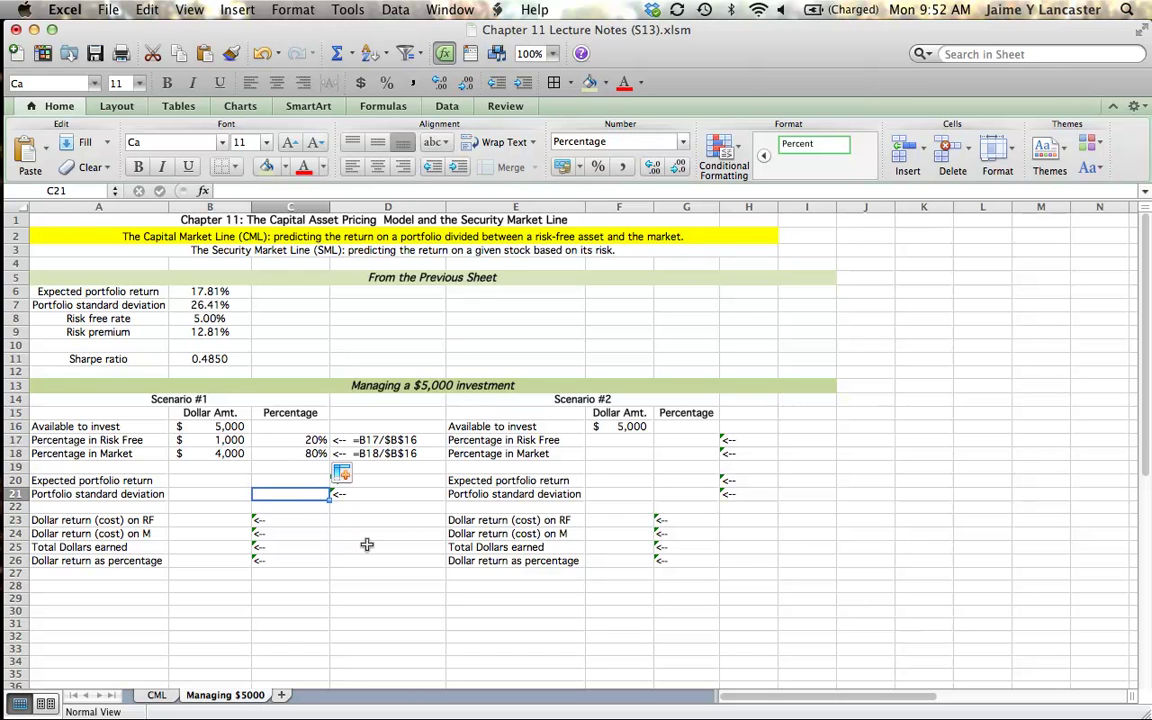
# Step: Enter =C17*B8+C18*B6 in C20 for Scenario #1's expected portfolio return
pyautogui.doubleClick(291, 480)
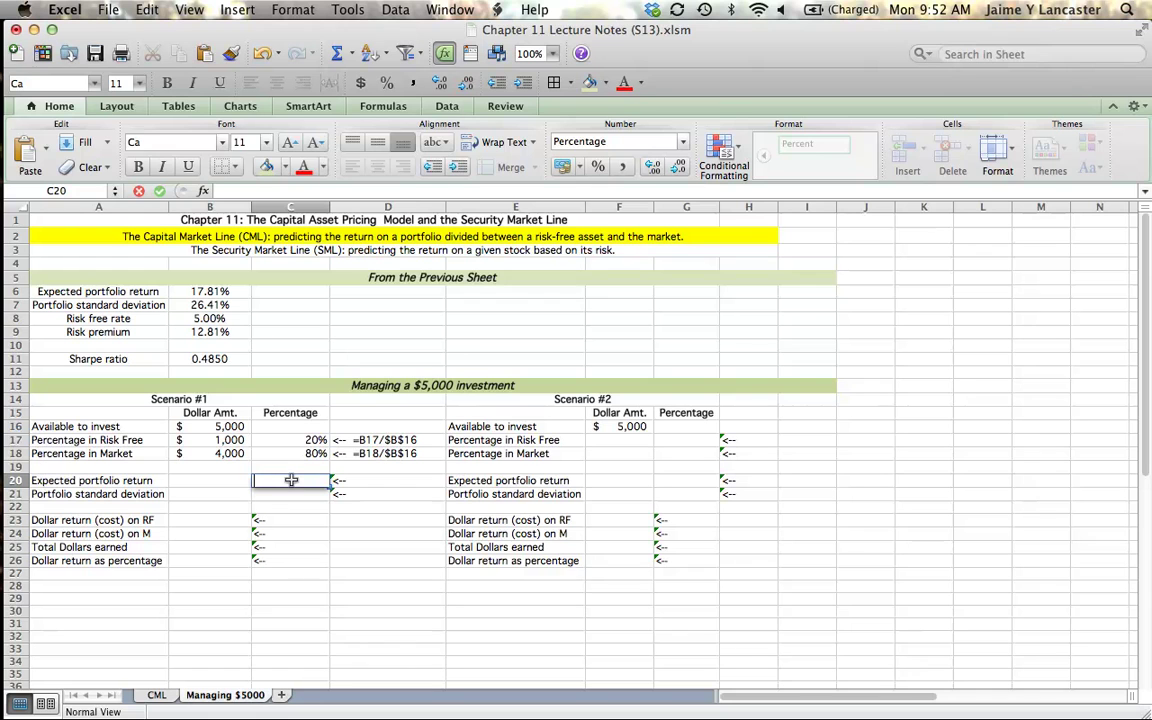
pyautogui.write('=')
pyautogui.moveTo(310, 458); pyautogui.dragTo(311, 444)
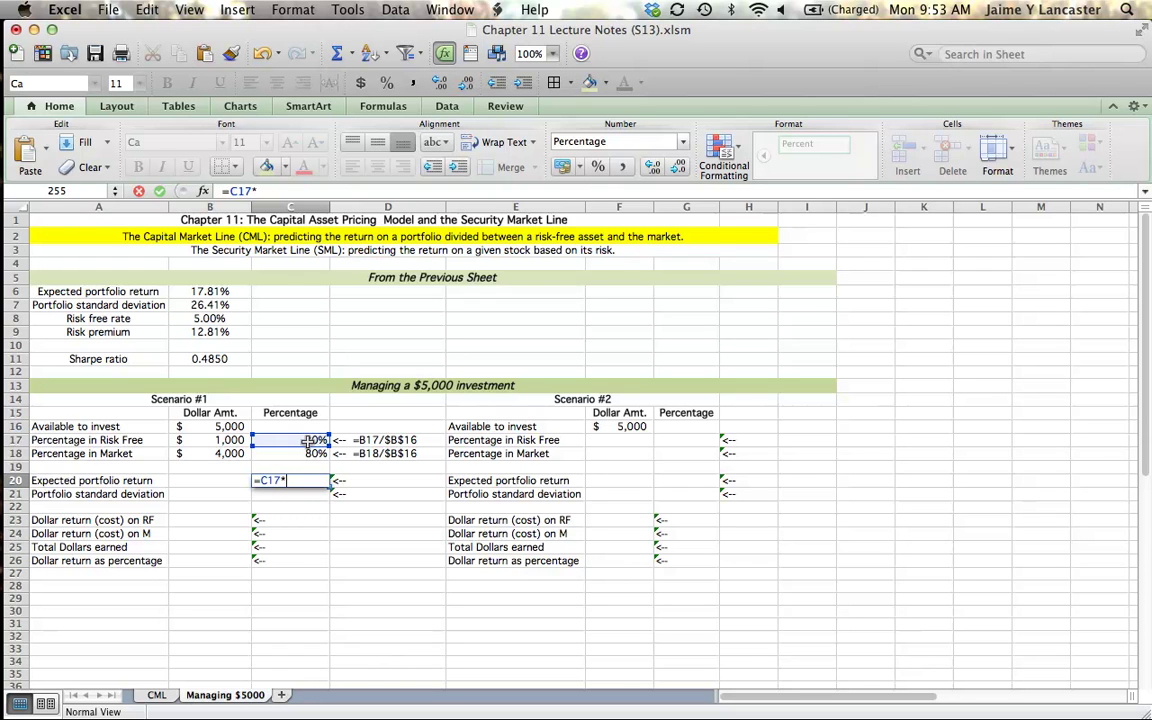
pyautogui.write('*')
pyautogui.click(208, 316)
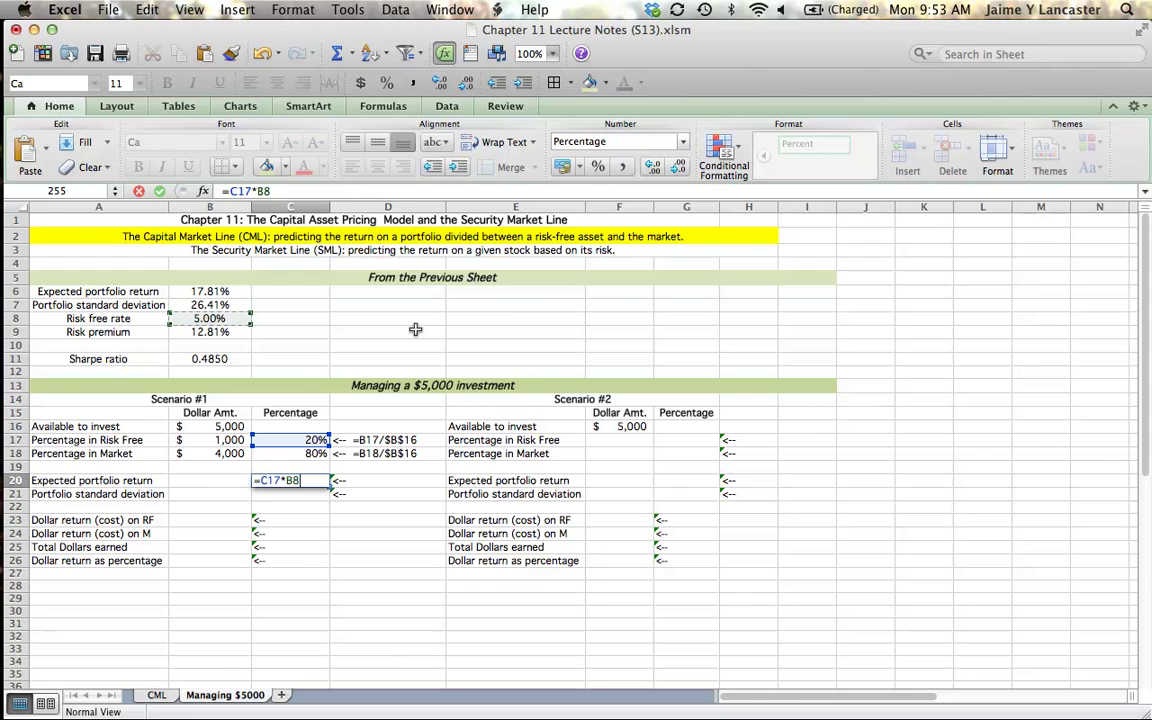
pyautogui.write('+')
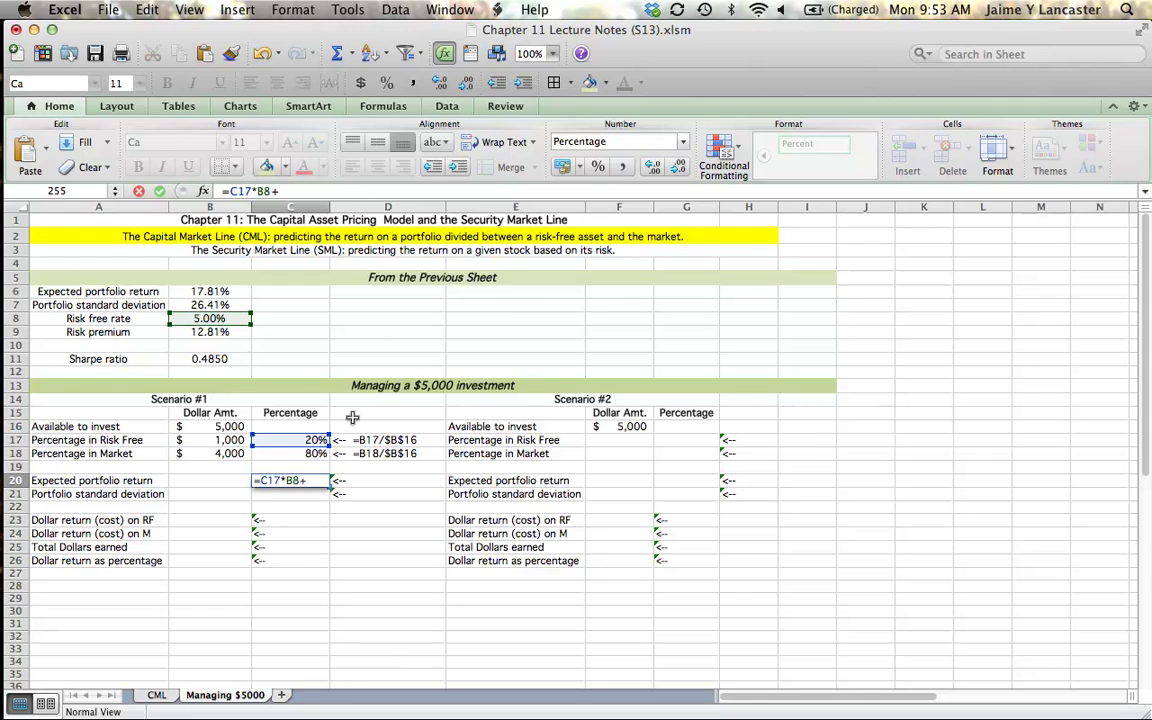
pyautogui.click(297, 453)
pyautogui.write('*')
pyautogui.click(218, 290)
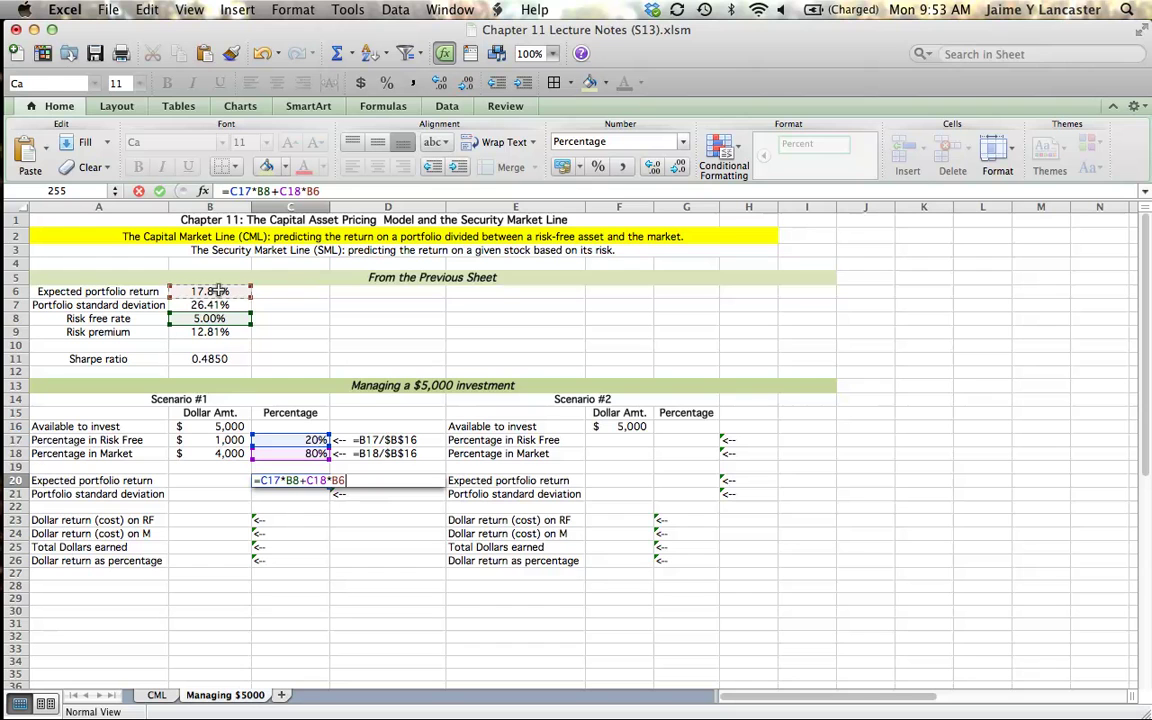
pyautogui.press('Return')
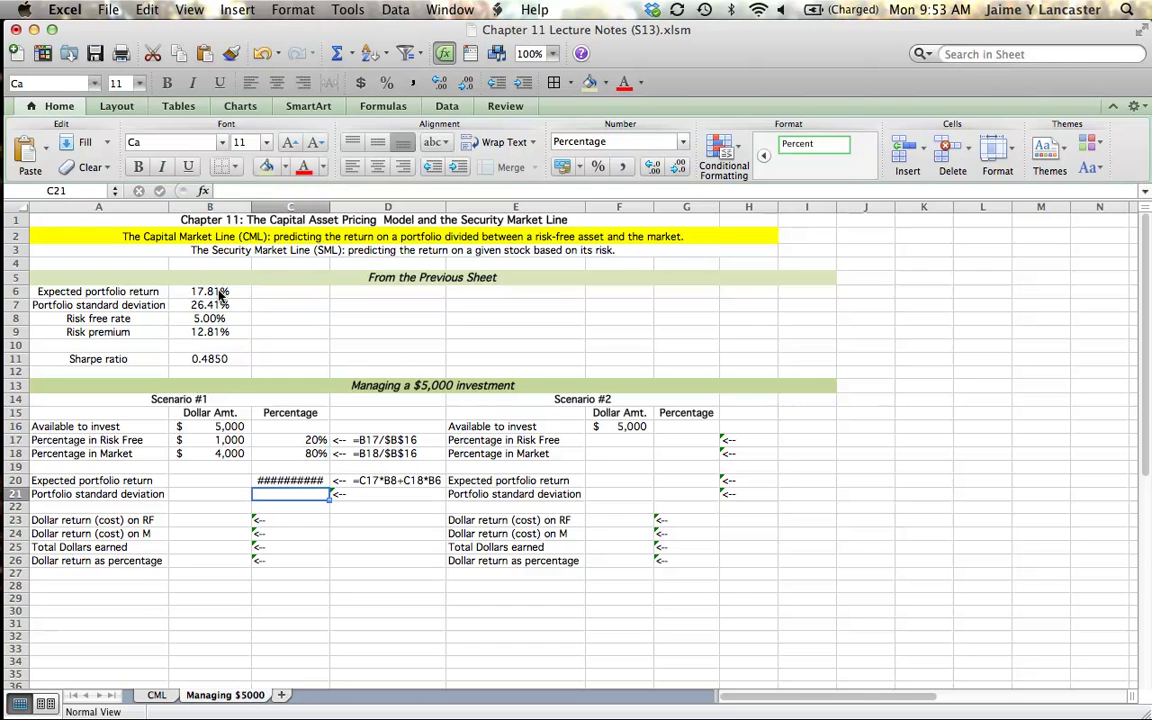
# Step: Format C20 as a two-decimal percentage, showing 15.25%
pyautogui.click(297, 481)
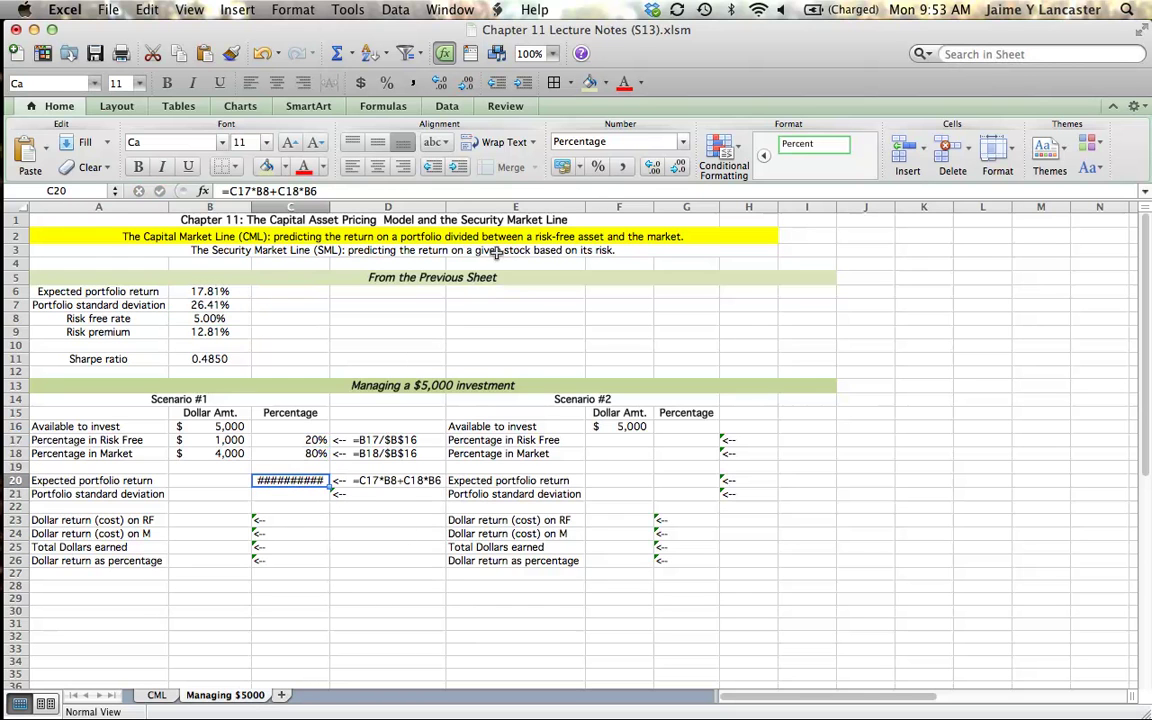
pyautogui.click(593, 168)
pyautogui.click(651, 167)
pyautogui.click(651, 167)
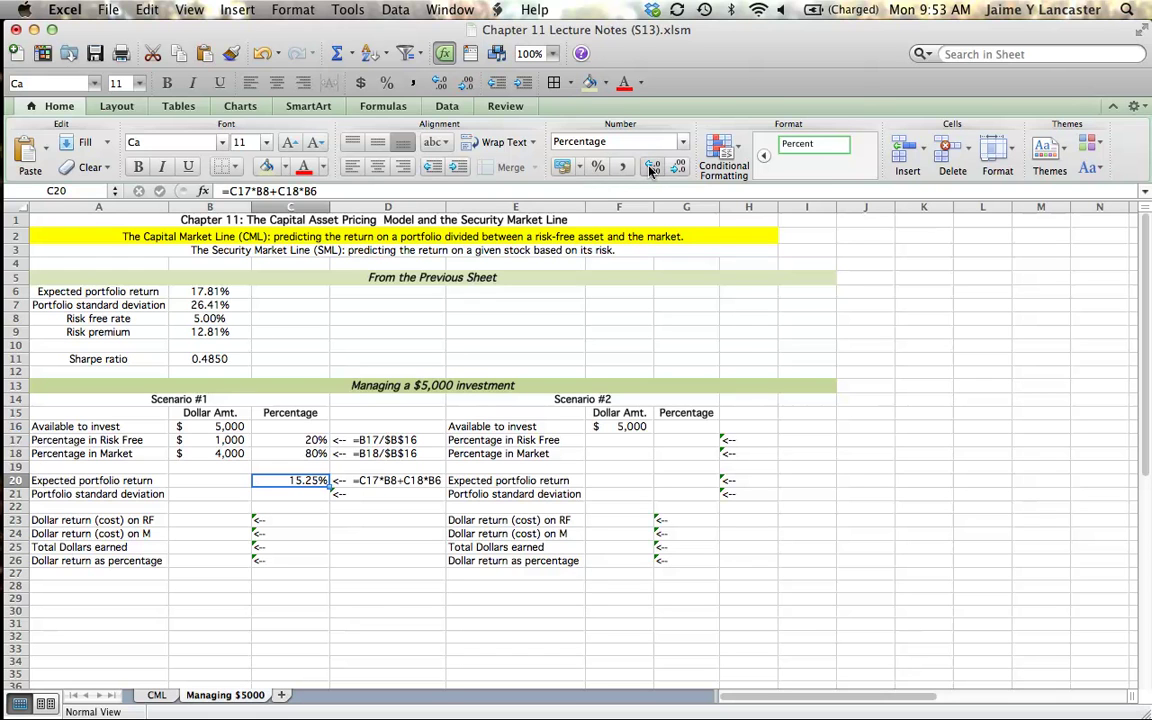
pyautogui.click(377, 599)
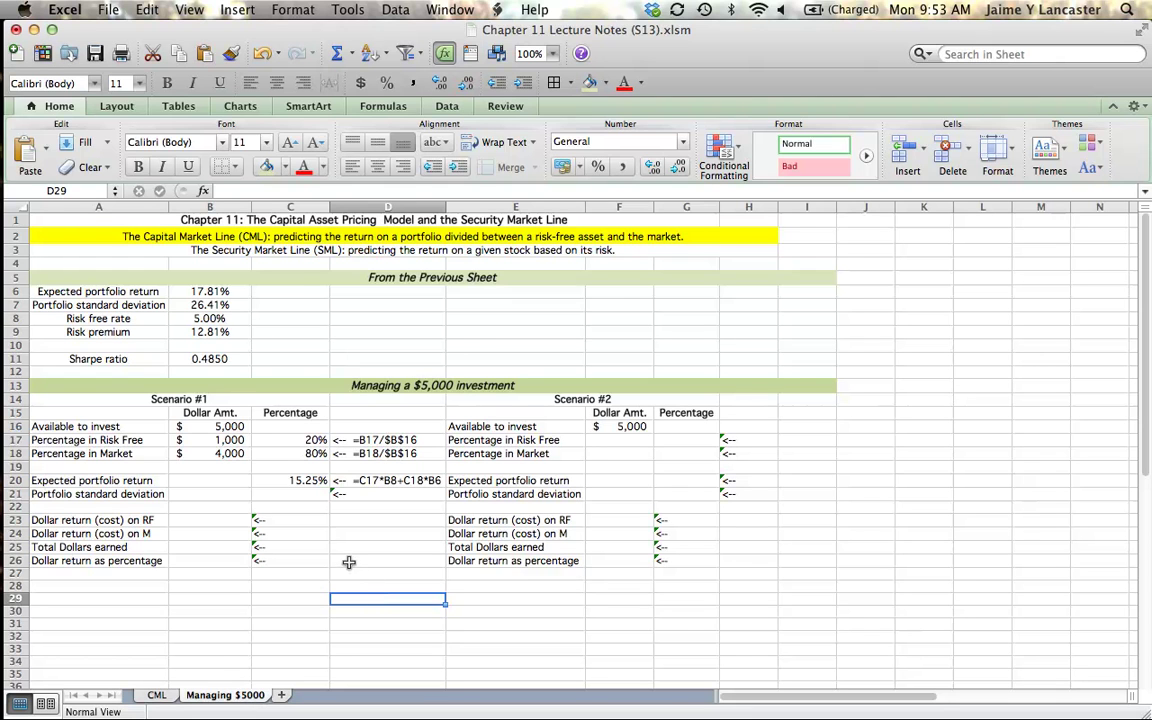
# Step: Enter =C18*B7 in C21 for Scenario #1's portfolio standard deviation
pyautogui.click(208, 320)
pyautogui.click(195, 291)
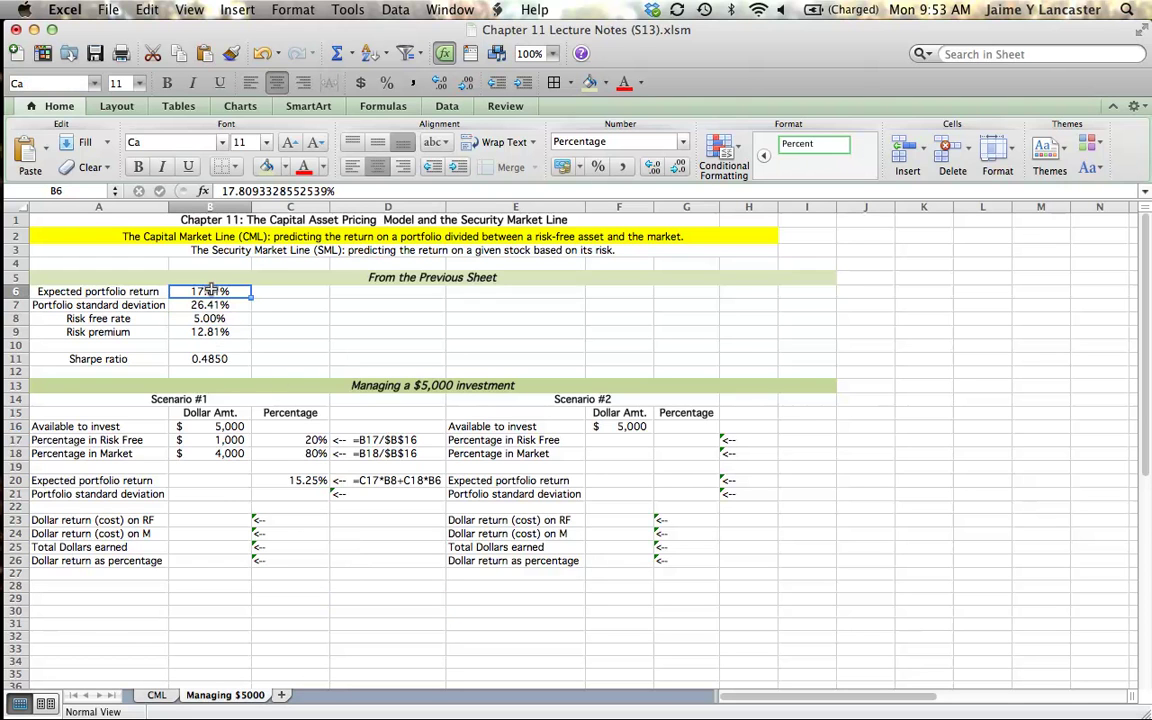
pyautogui.press('Down')
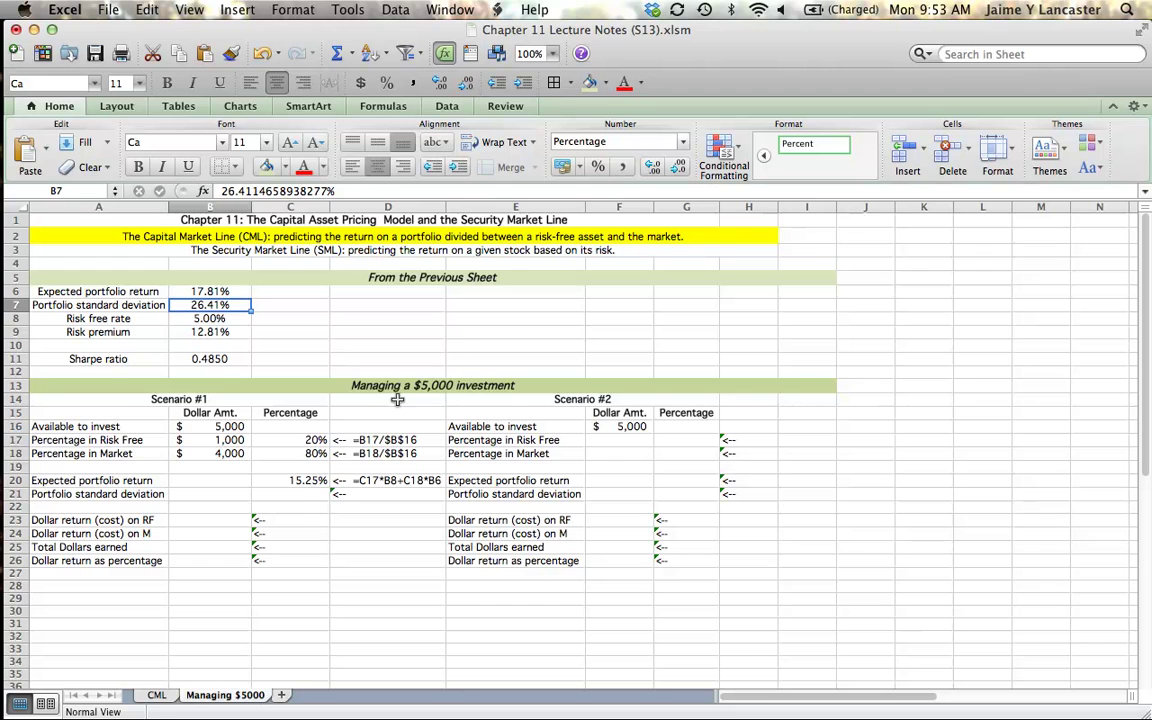
pyautogui.click(296, 494)
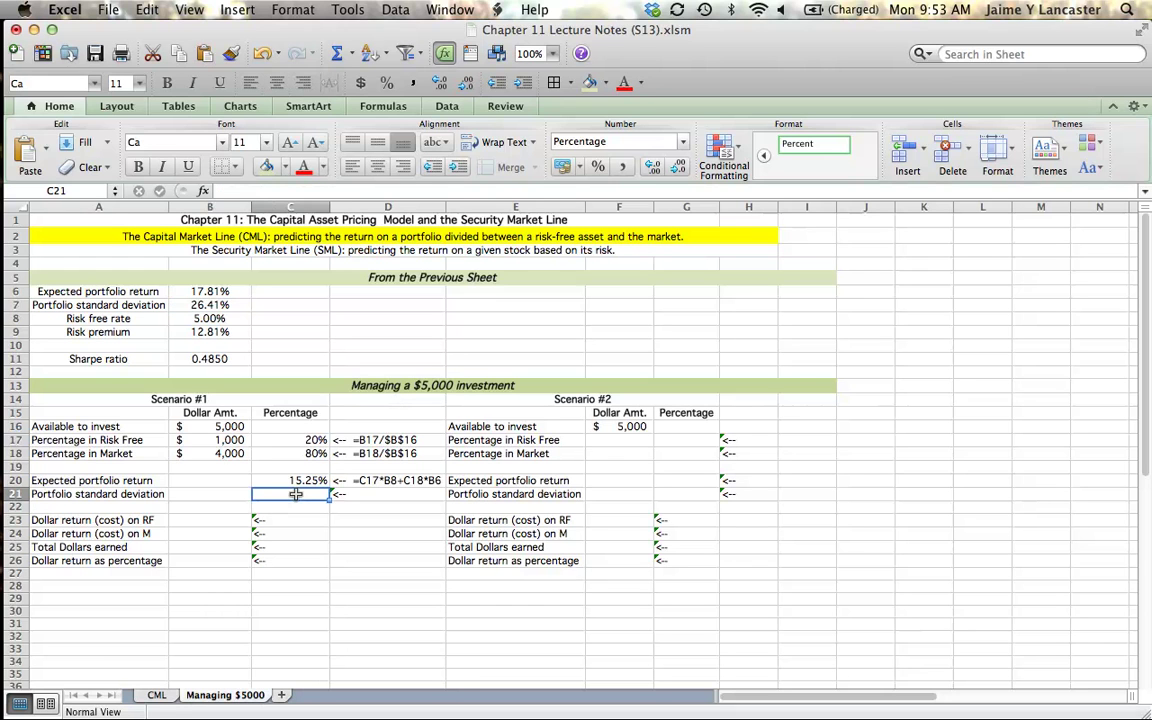
pyautogui.write('=')
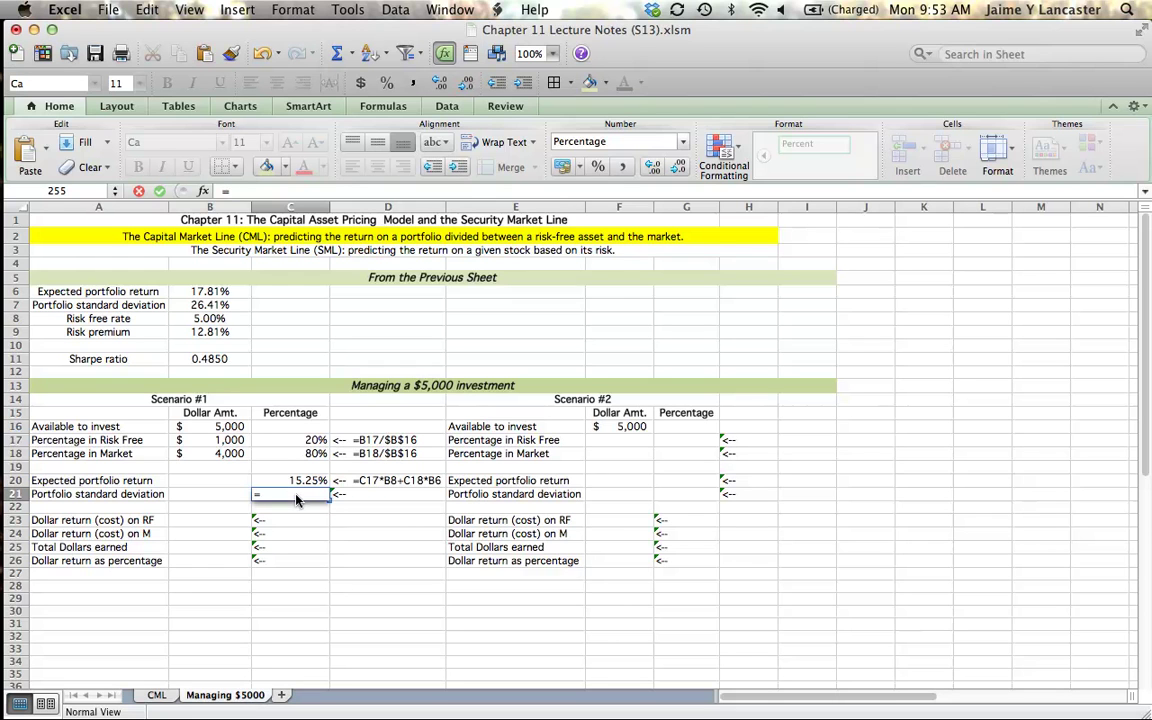
pyautogui.click(312, 455)
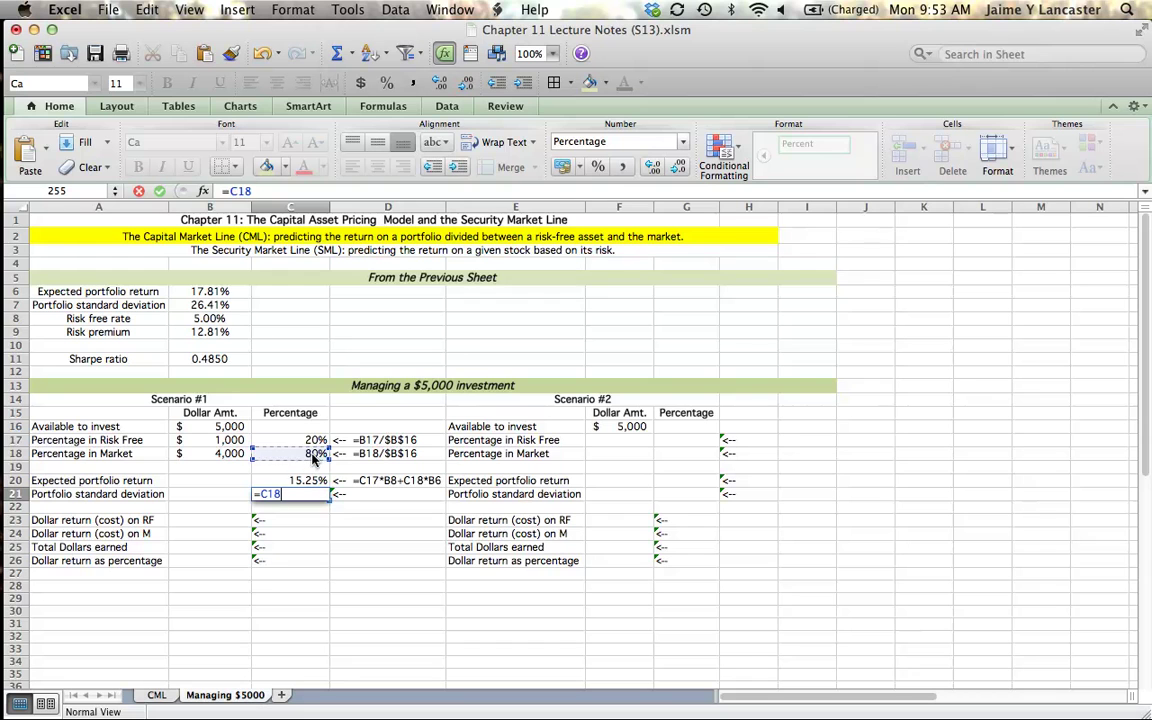
pyautogui.write('*')
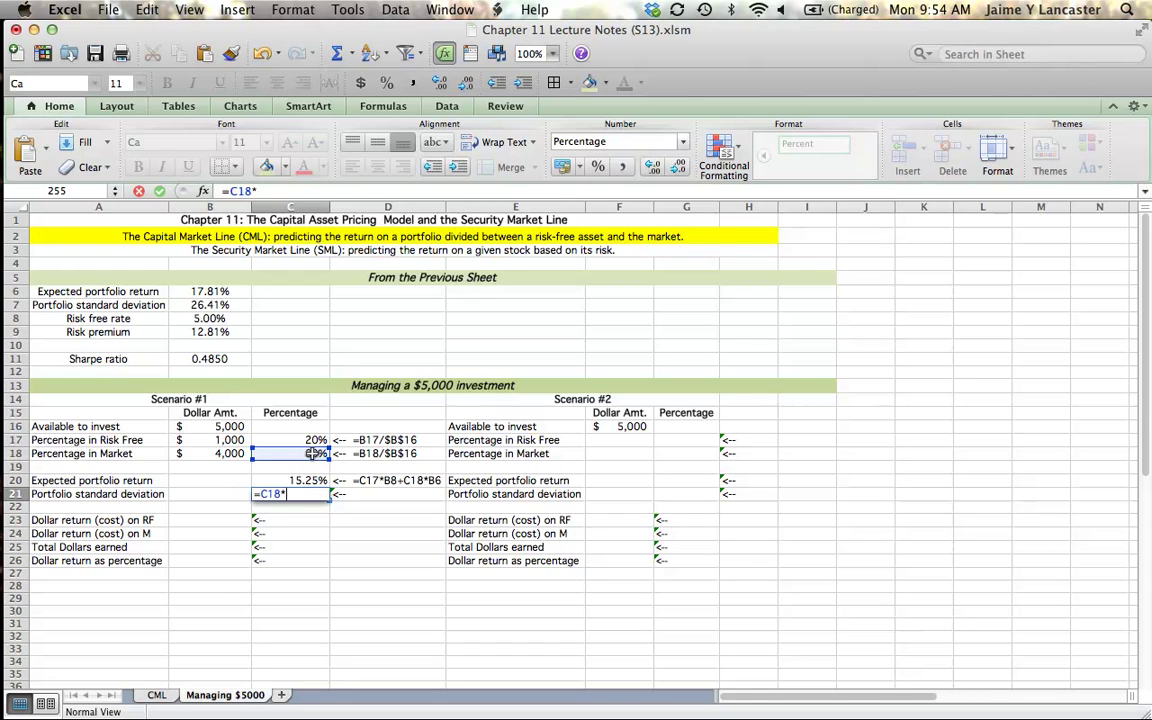
pyautogui.click(211, 303)
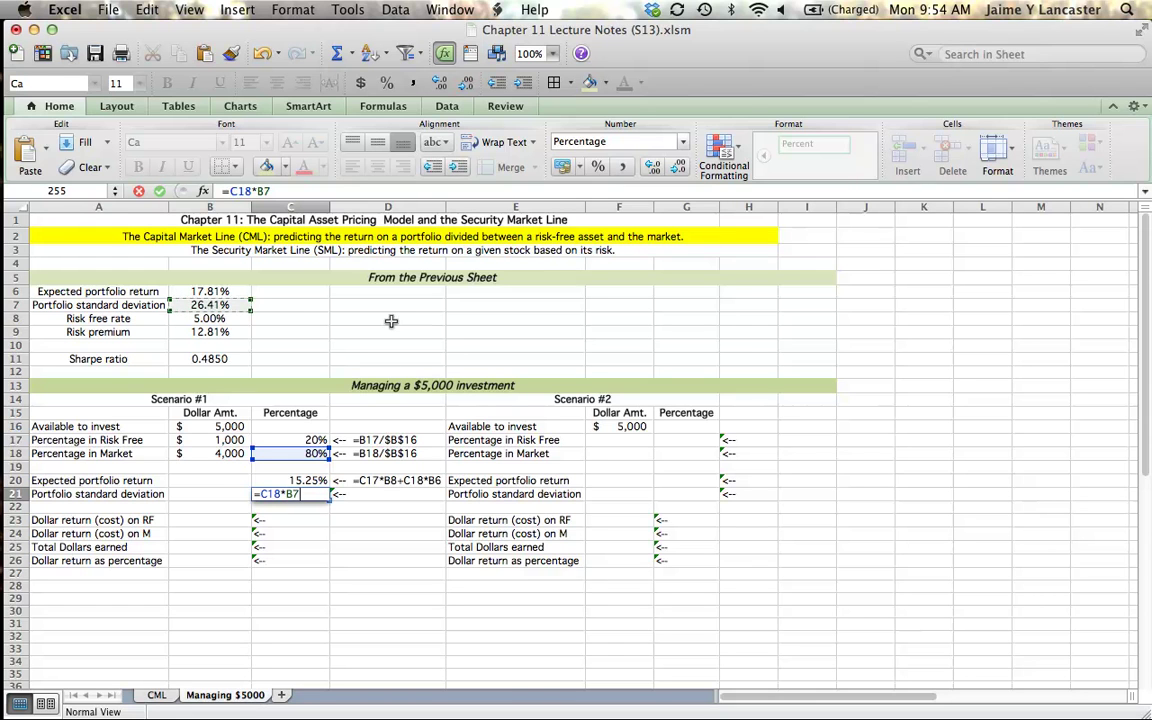
pyautogui.press('Return')
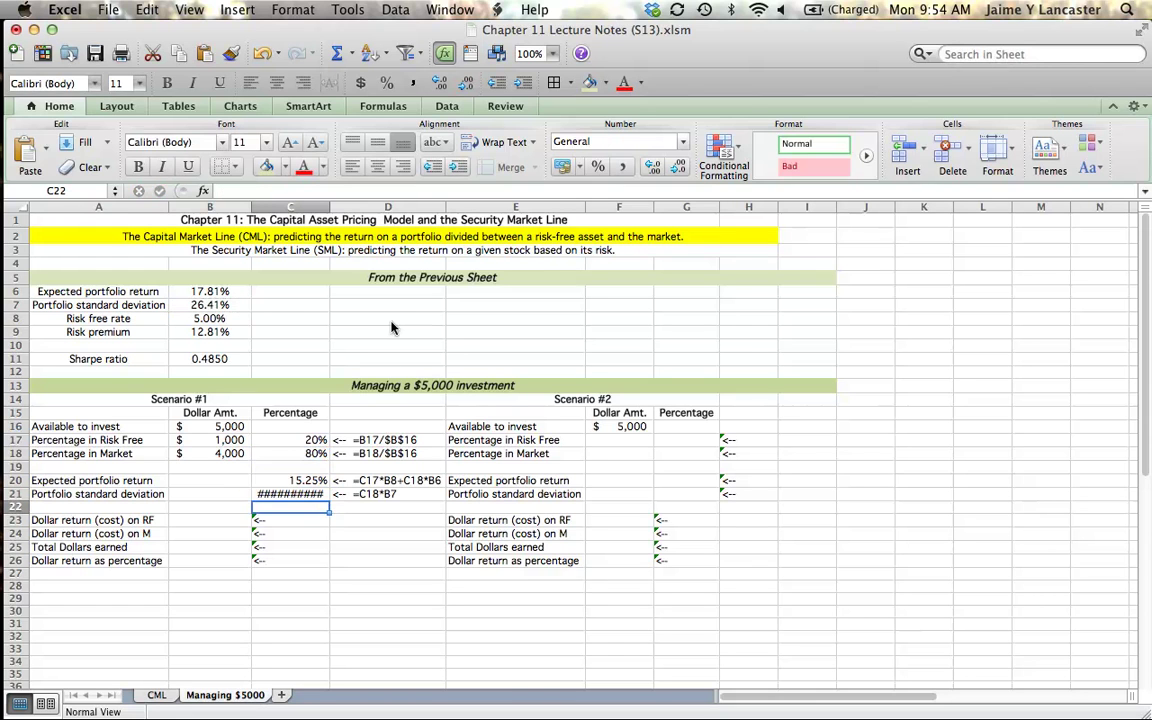
# Step: Format C21 as a two-decimal percentage, showing 21.13%
pyautogui.click(313, 494)
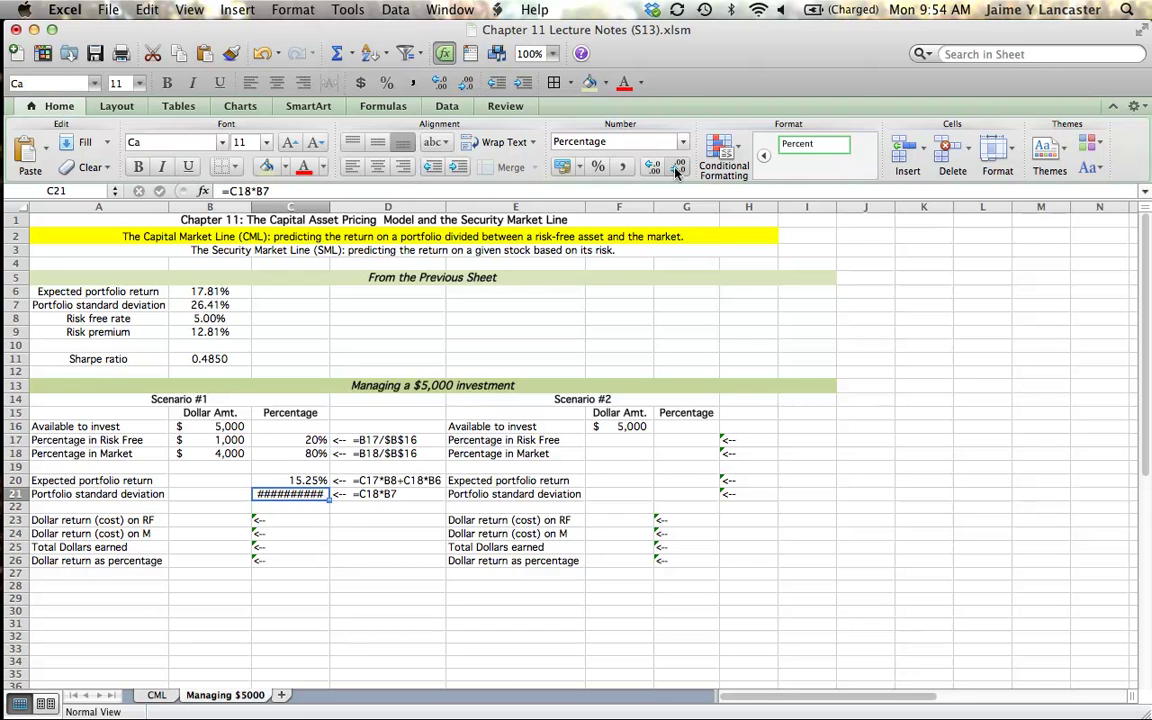
pyautogui.click(598, 168)
pyautogui.click(652, 168)
pyautogui.click(652, 168)
pyautogui.click(405, 615)
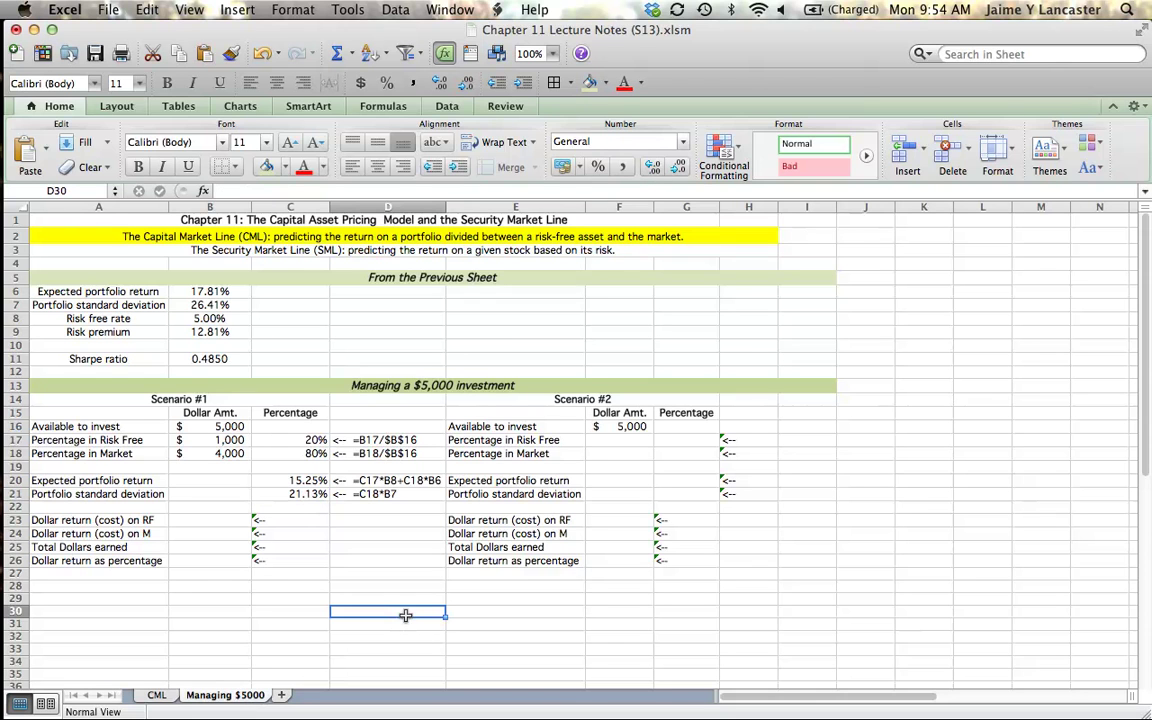
pyautogui.click(292, 494)
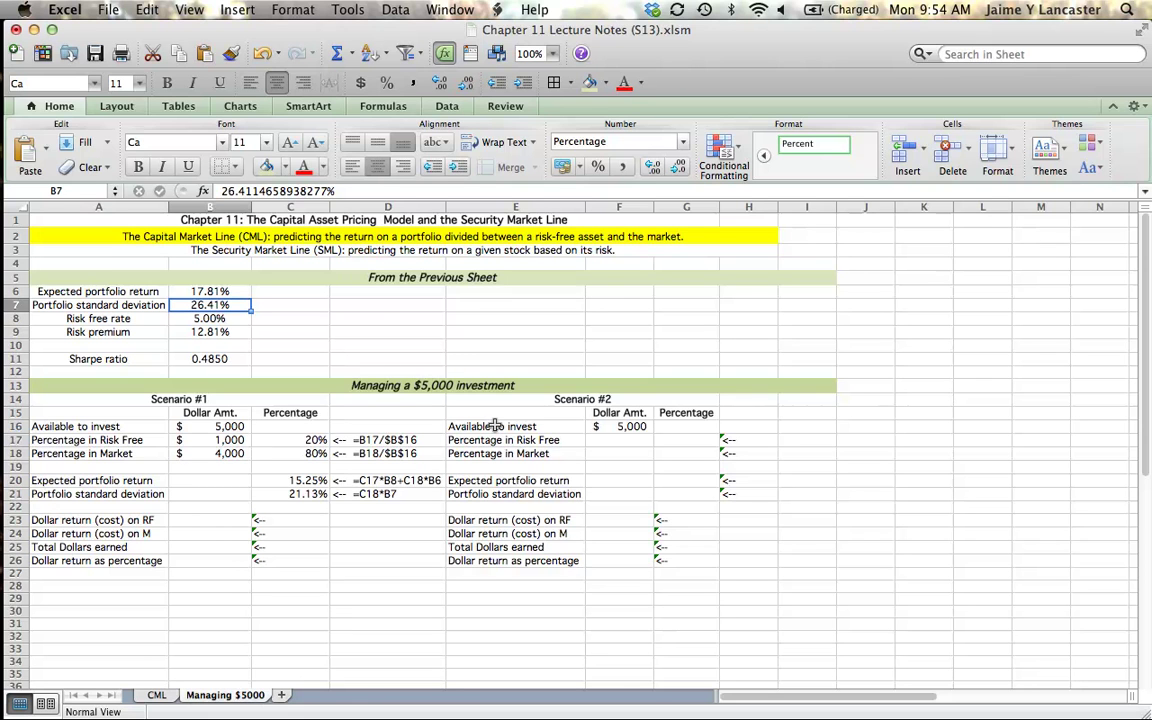
# Step: Enter dollar returns =B17*B8 on RF ($50.00) and =B18*B6 on M ($712.37)
pyautogui.click(207, 520)
pyautogui.write('=')
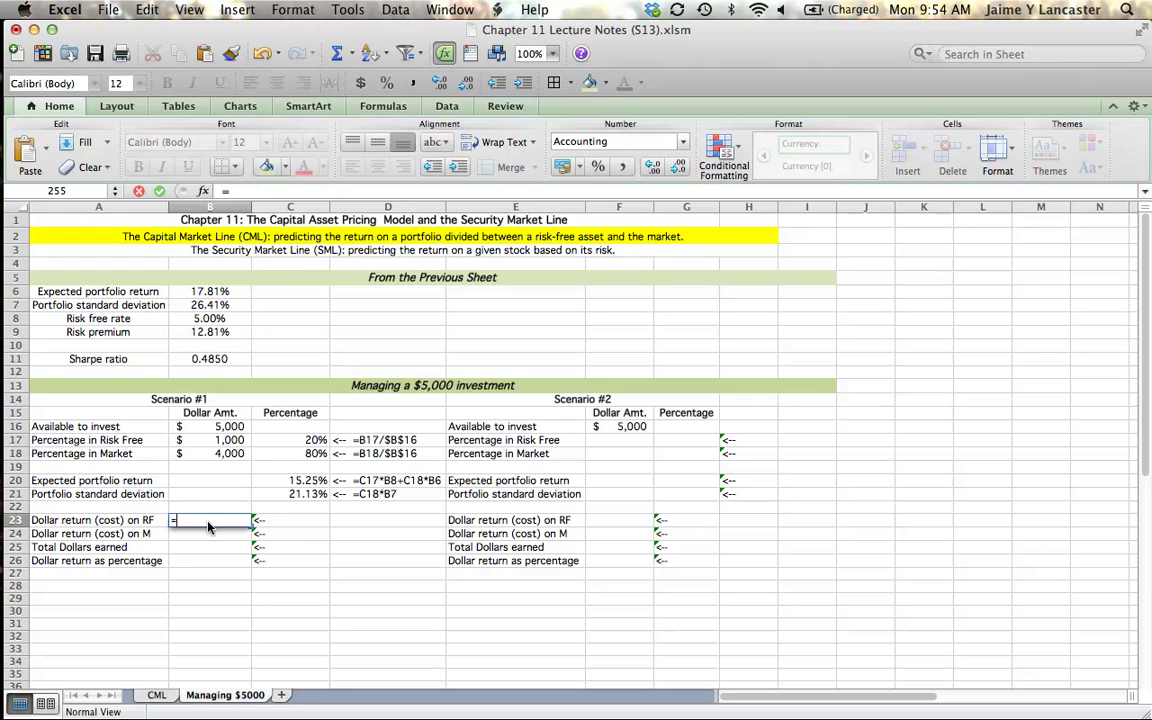
pyautogui.click(228, 440)
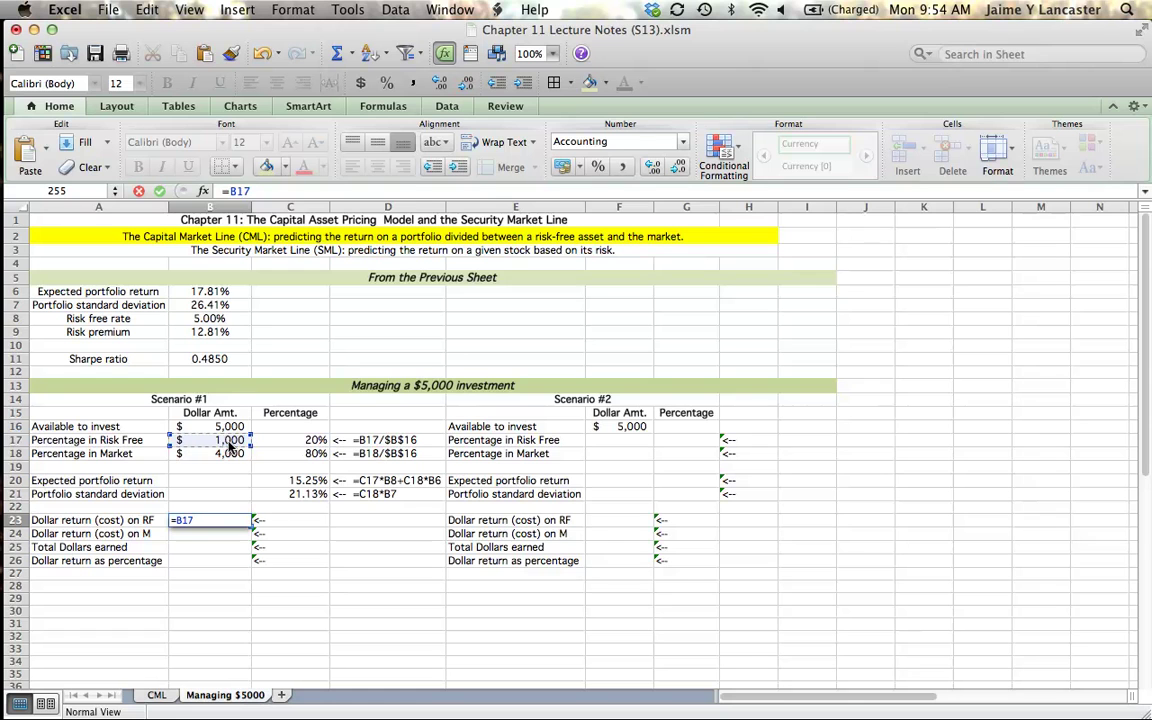
pyautogui.write('*')
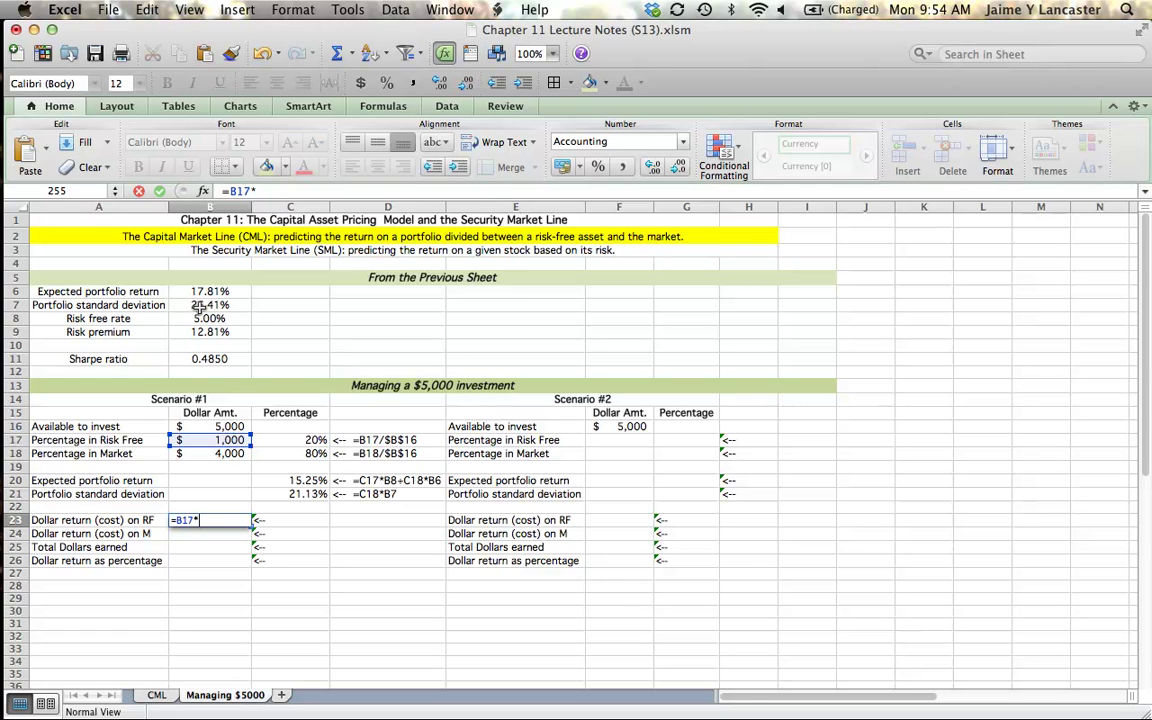
pyautogui.click(205, 319)
pyautogui.press('Return')
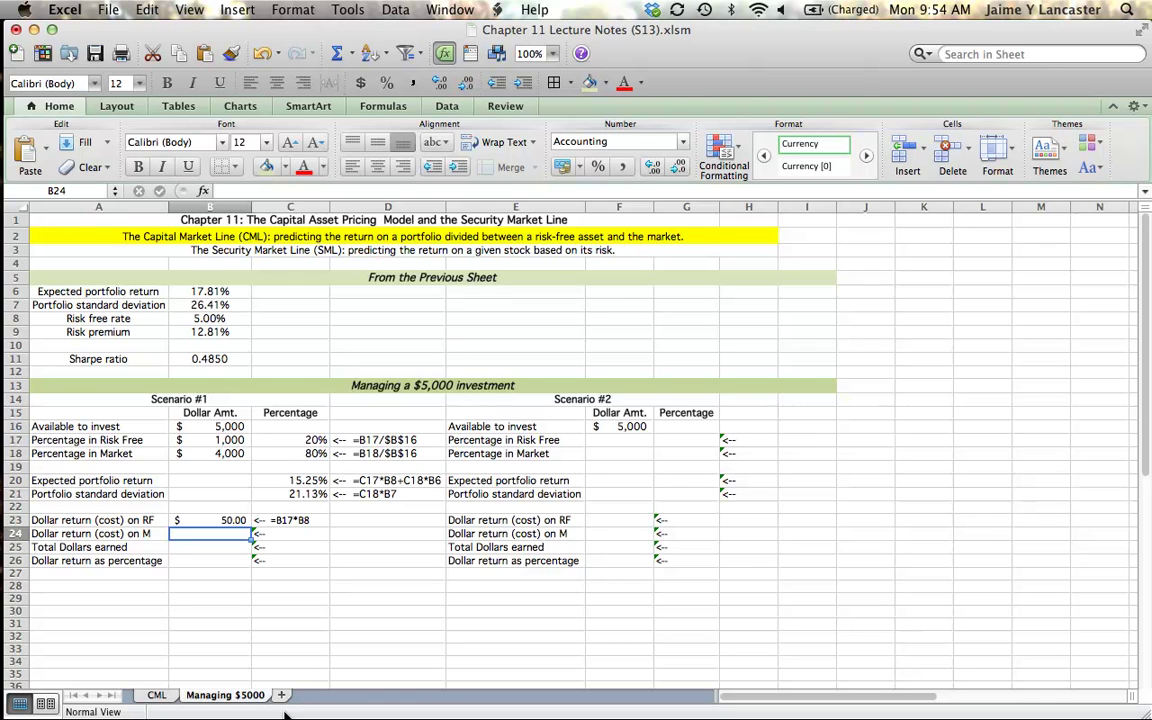
pyautogui.write('=')
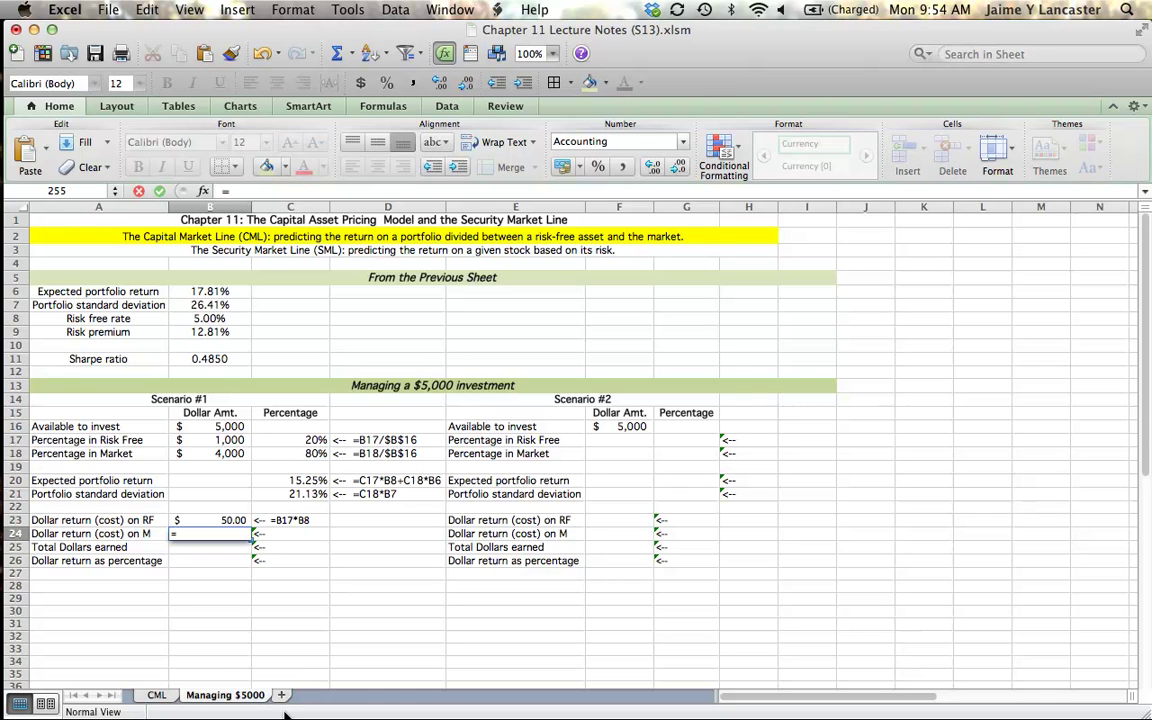
pyautogui.click(211, 452)
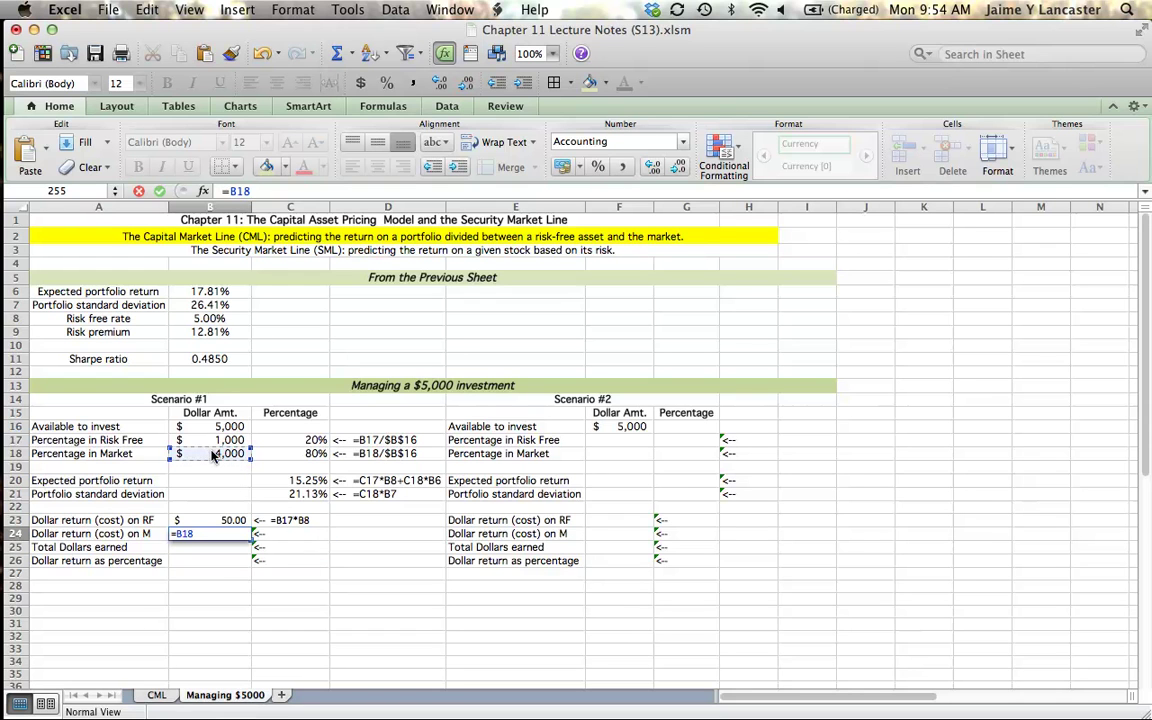
pyautogui.write('*')
pyautogui.click(213, 291)
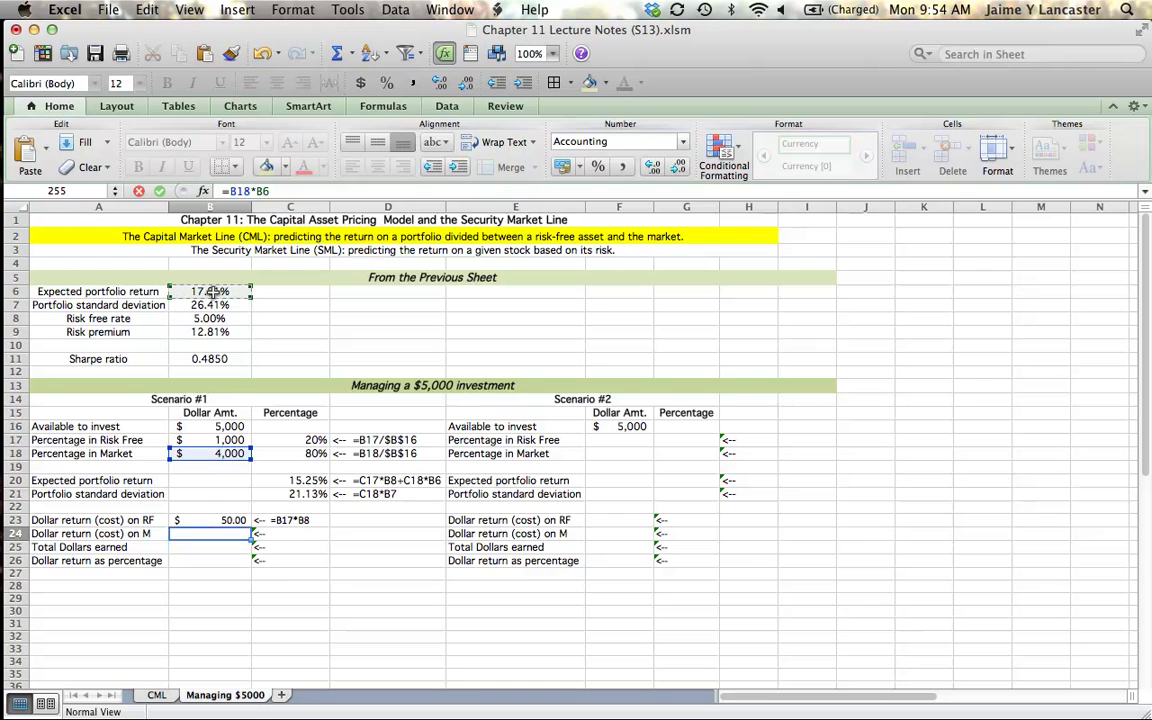
pyautogui.press('Return')
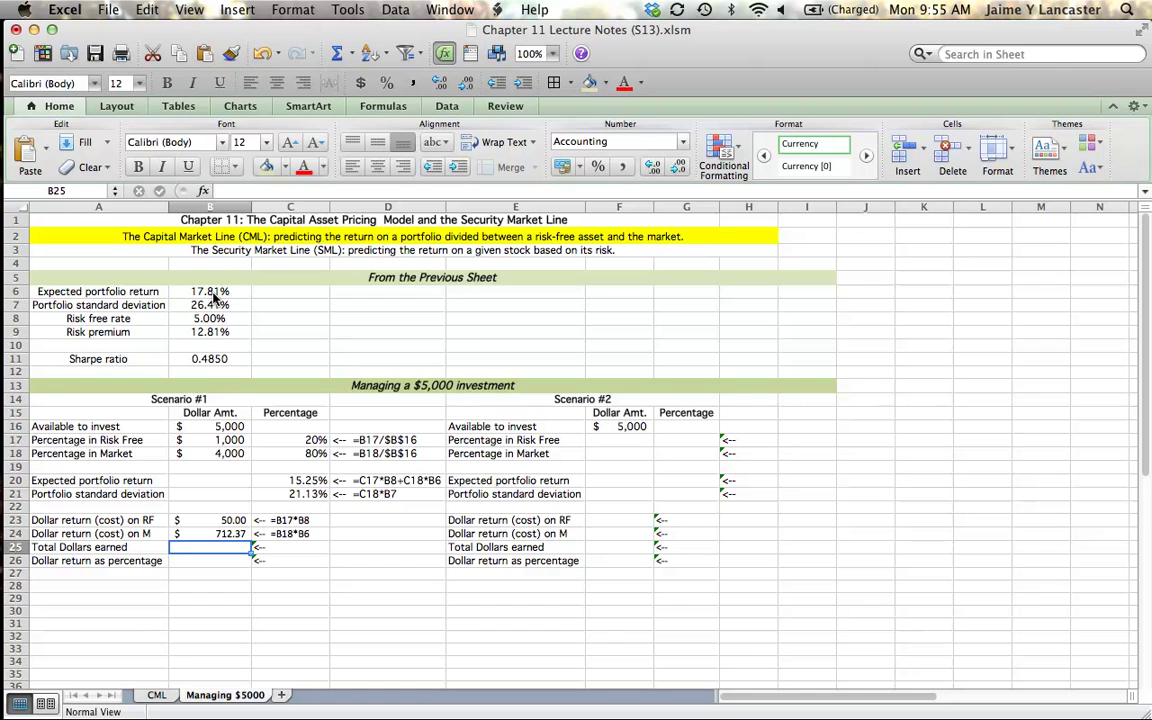
# Step: Enter total =B23+B24 ($762.37) and return percentage =B25/B16 (15.25%)
pyautogui.write('=')
pyautogui.click(222, 521)
pyautogui.write('+')
pyautogui.click(230, 533)
pyautogui.press('Return')
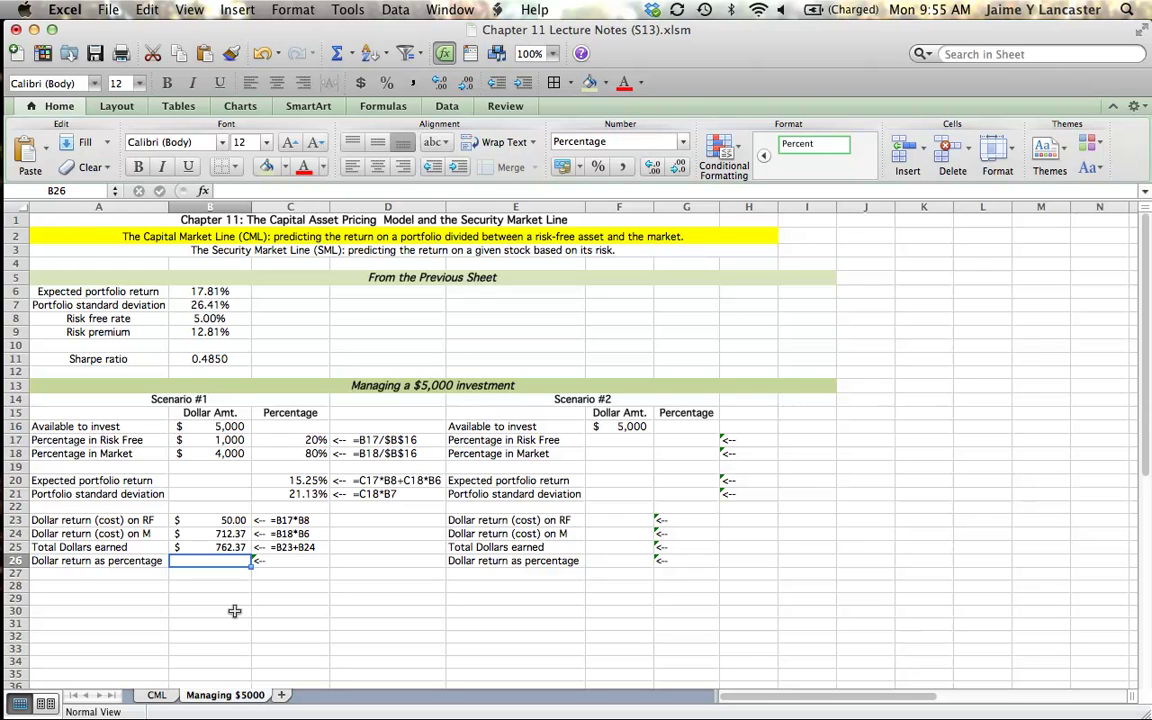
pyautogui.write('=')
pyautogui.click(231, 549)
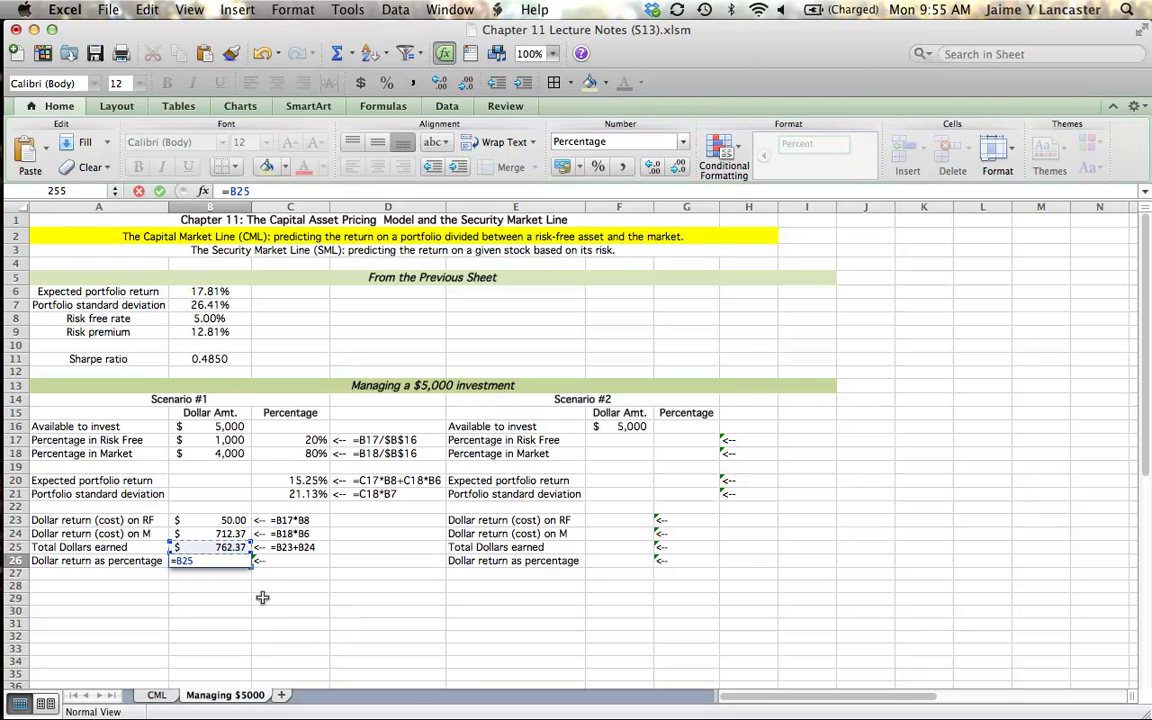
pyautogui.write('/')
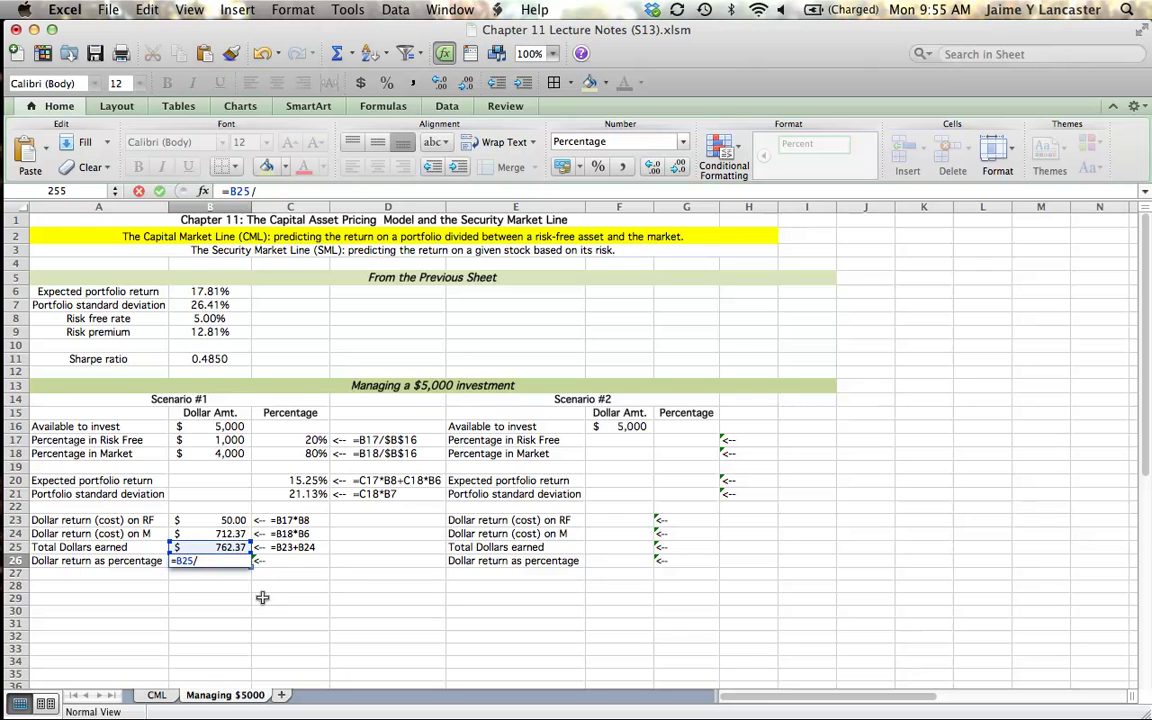
pyautogui.click(221, 426)
pyautogui.press('Return')
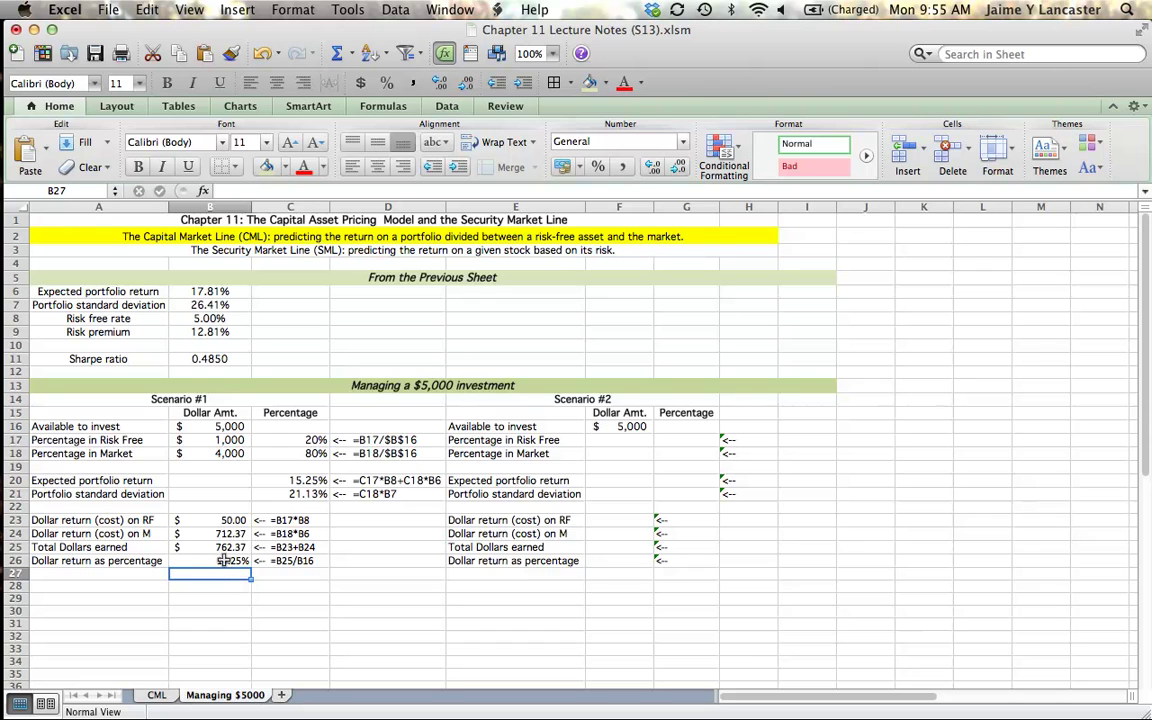
pyautogui.click(222, 561)
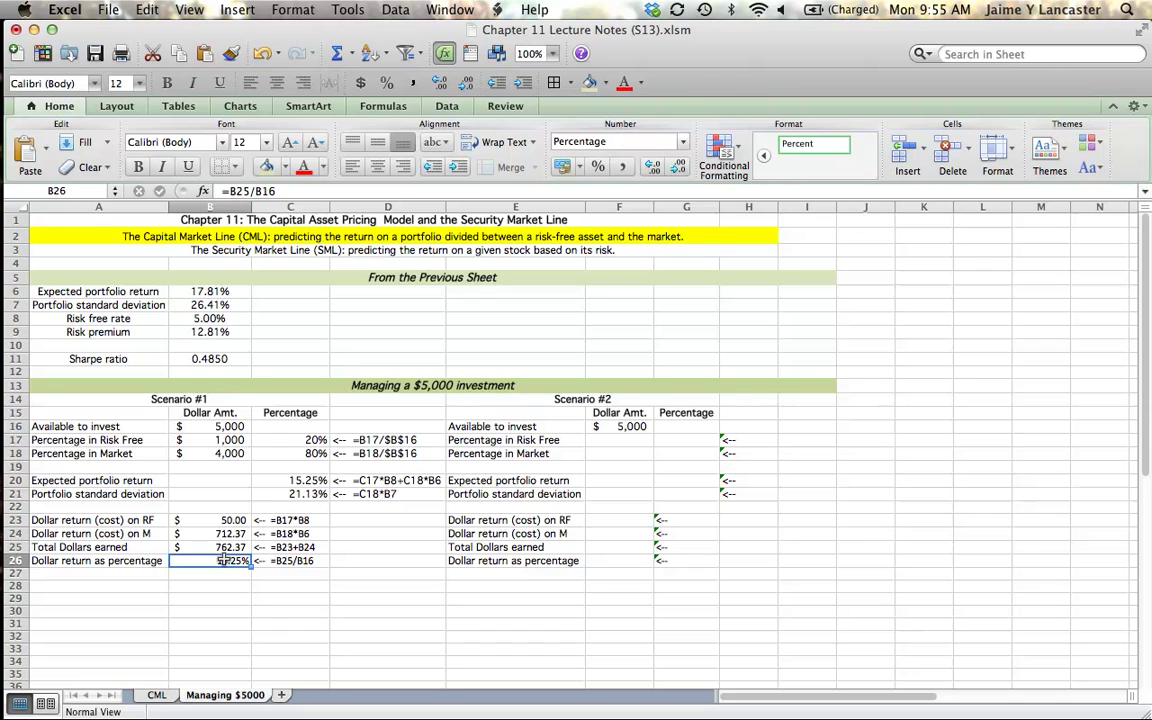
# Step: Fill the matching 15.25% cells C20 and B26 with yellow
pyautogui.click(300, 481)
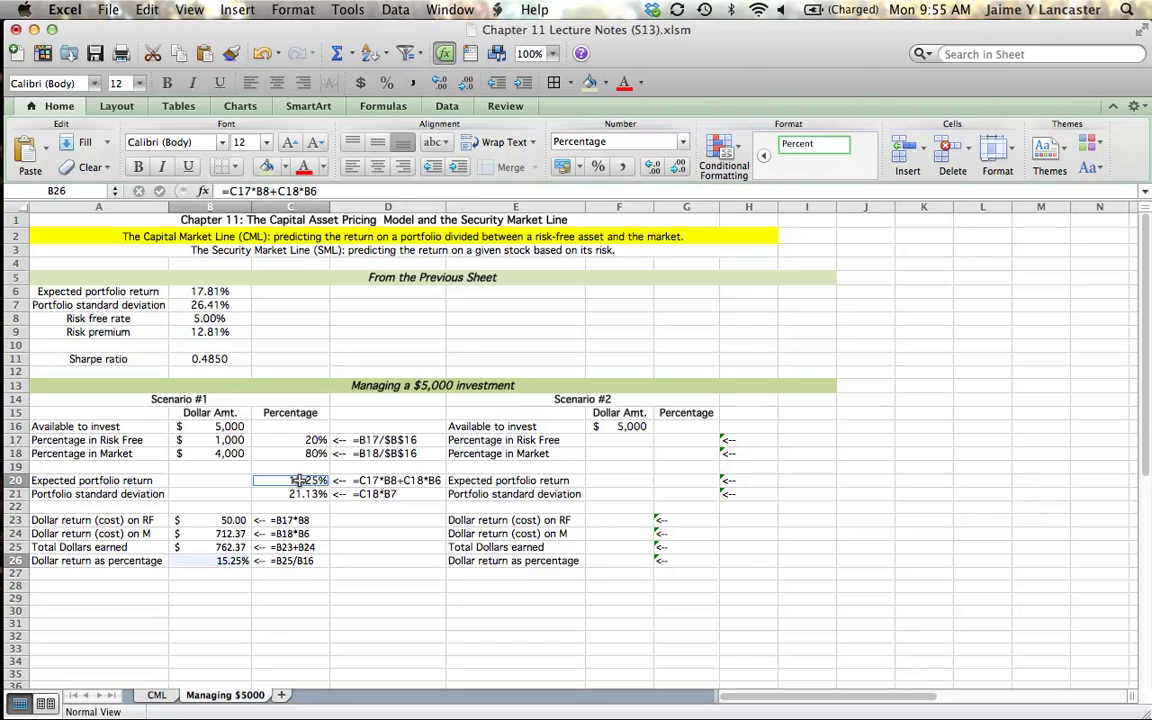
pyautogui.click(285, 167)
pyautogui.click(300, 301)
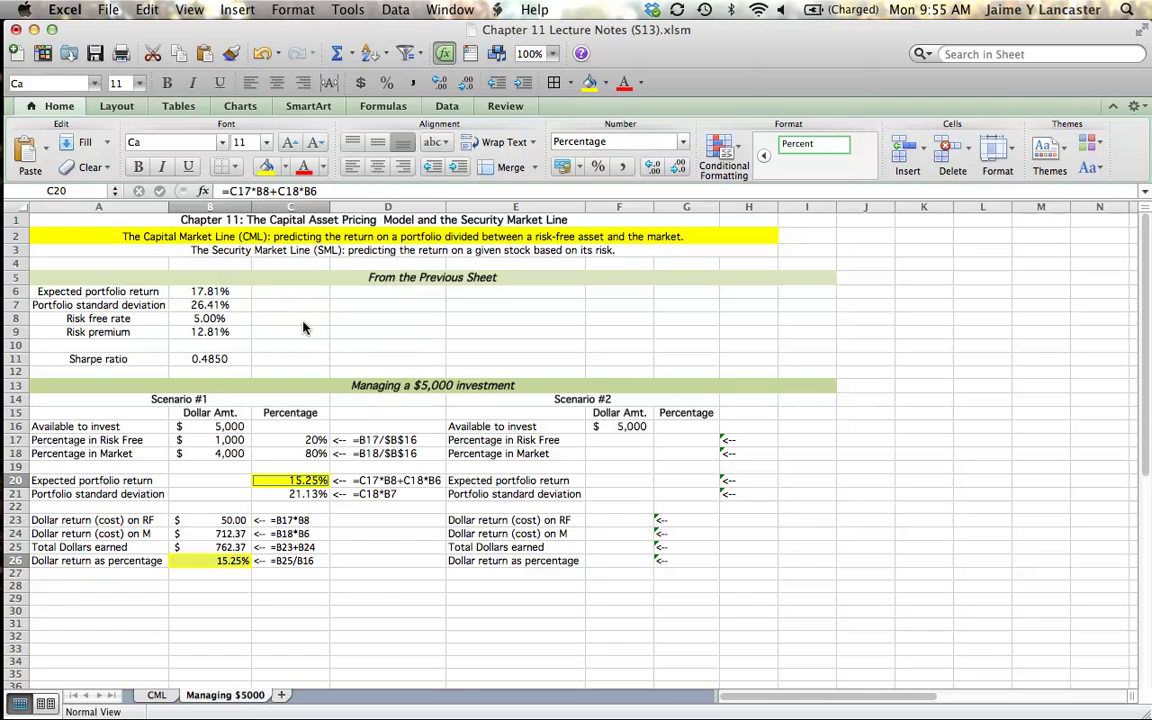
pyautogui.click(365, 613)
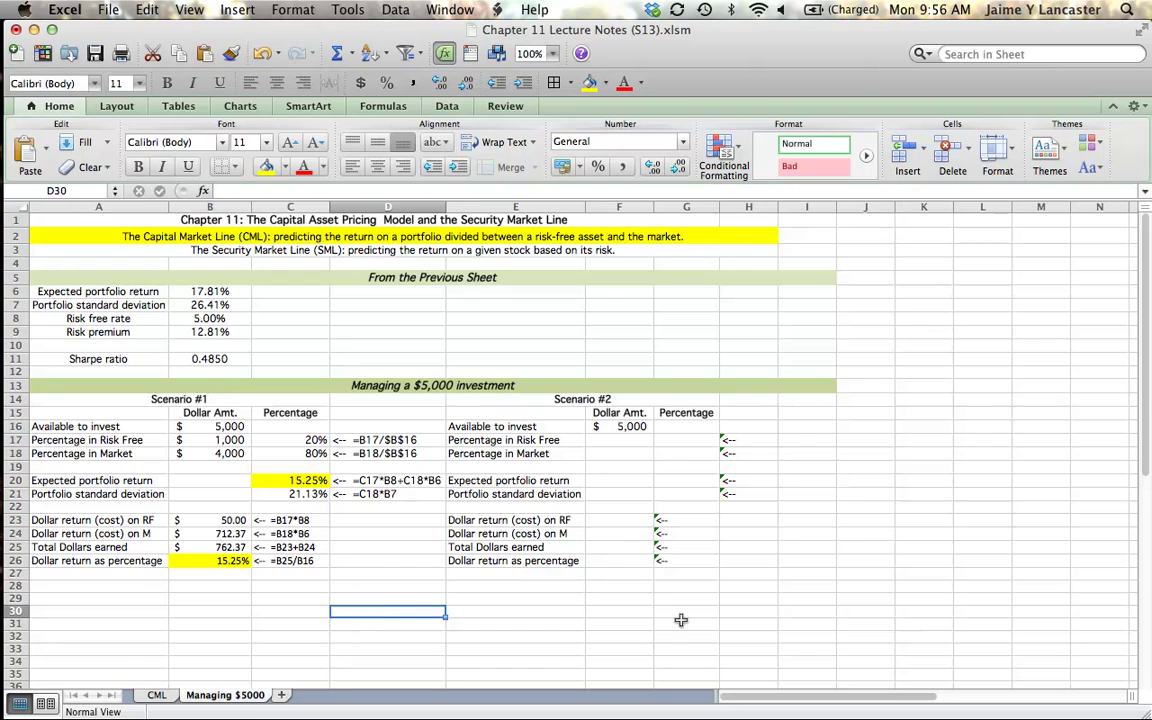
# Step: Set Scenario #2's risk-free amount in F17 to -$1,000
pyautogui.click(613, 440)
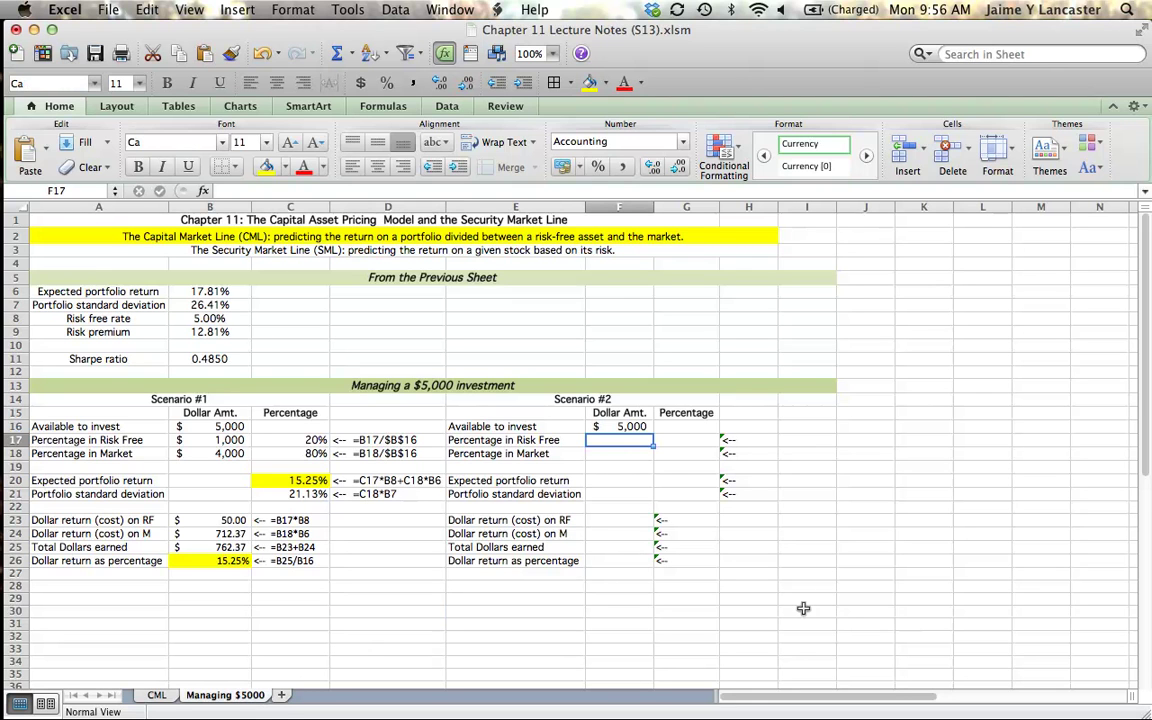
pyautogui.click(622, 413)
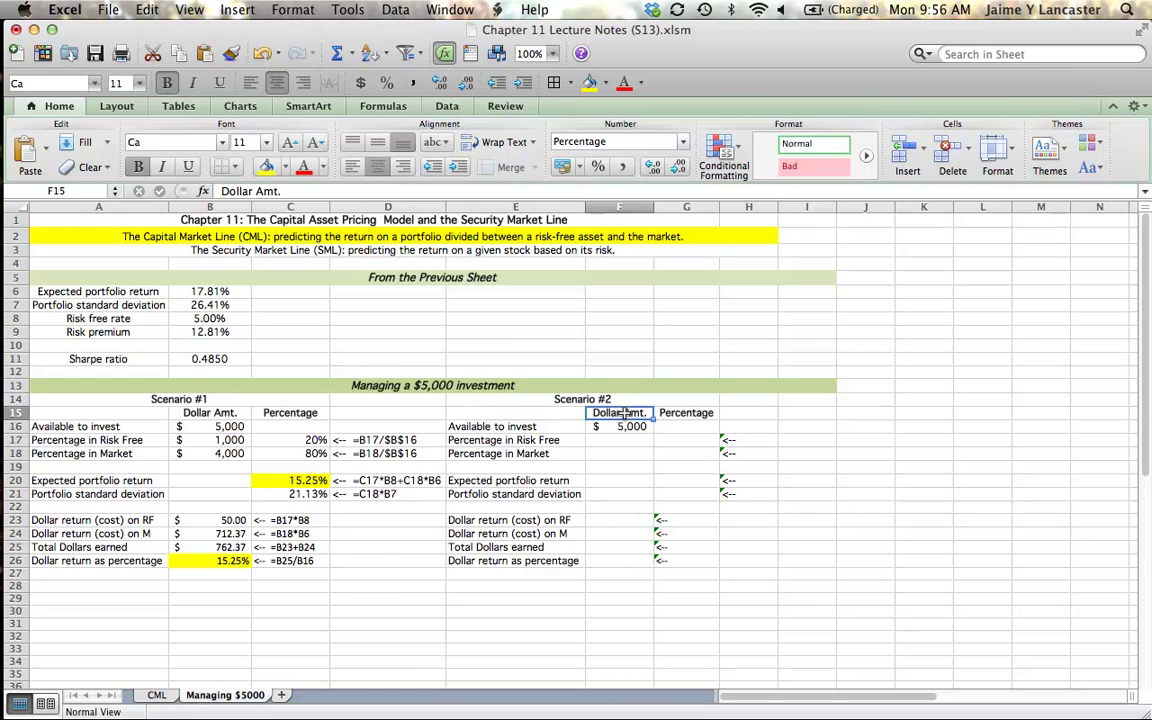
pyautogui.click(622, 442)
pyautogui.write('=')
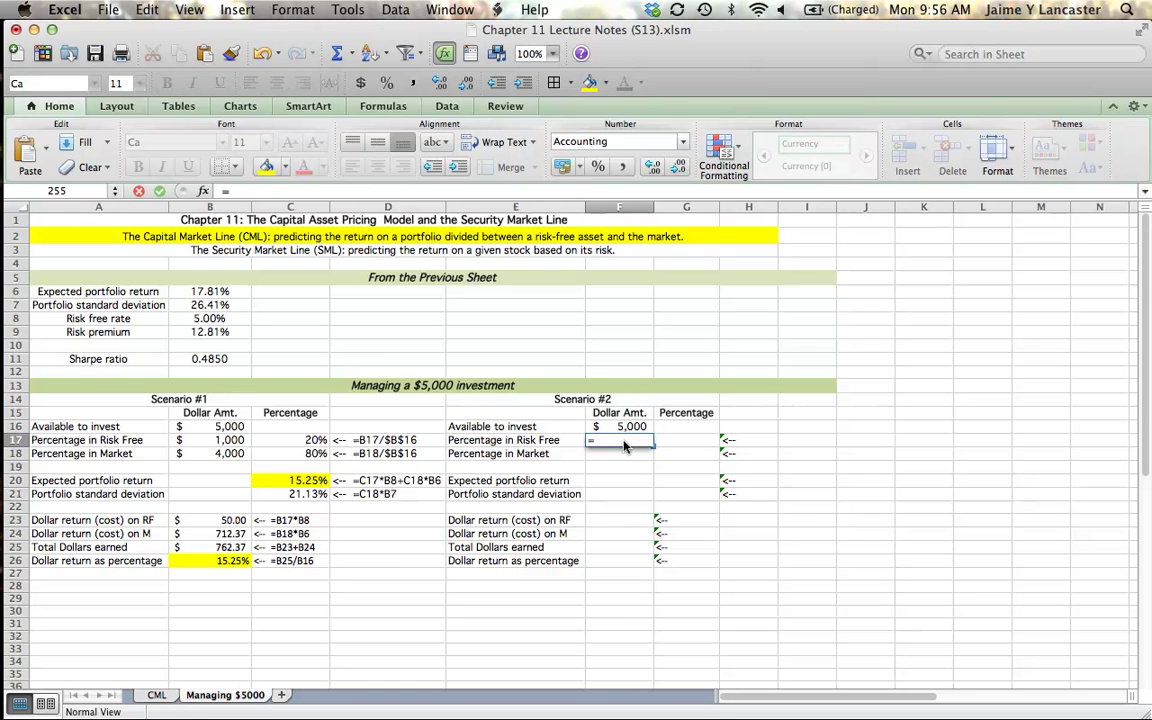
pyautogui.write('1000')
pyautogui.press('Return')
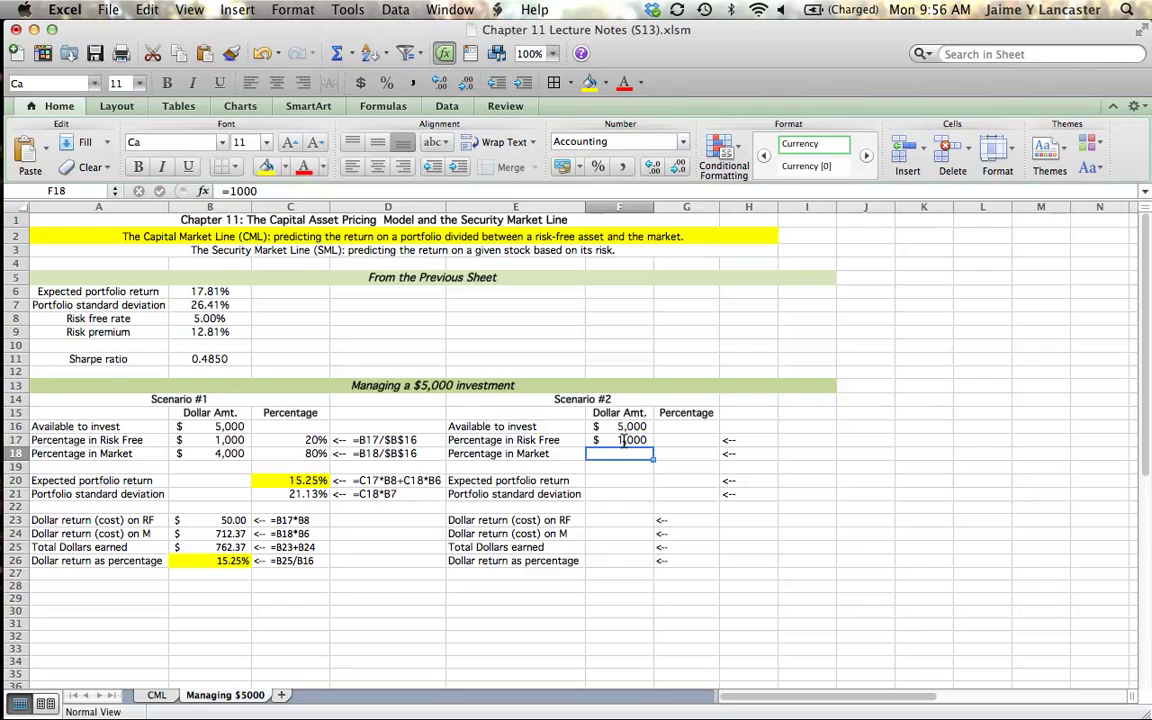
pyautogui.click(622, 441)
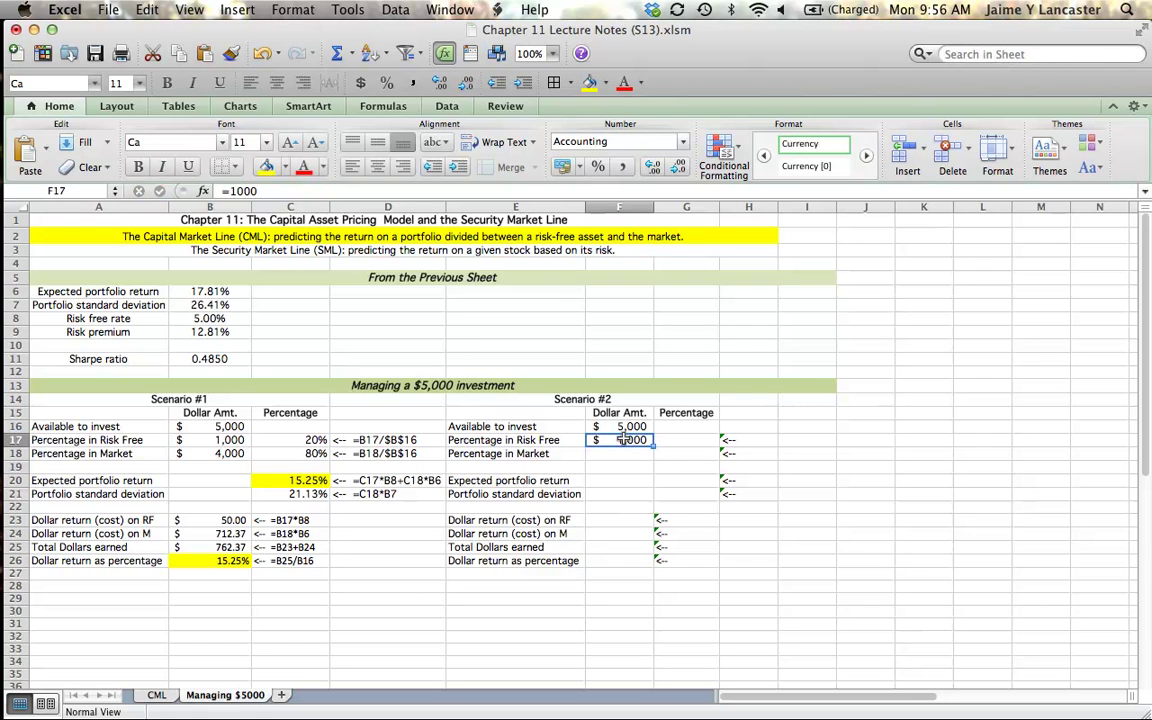
pyautogui.click(229, 191)
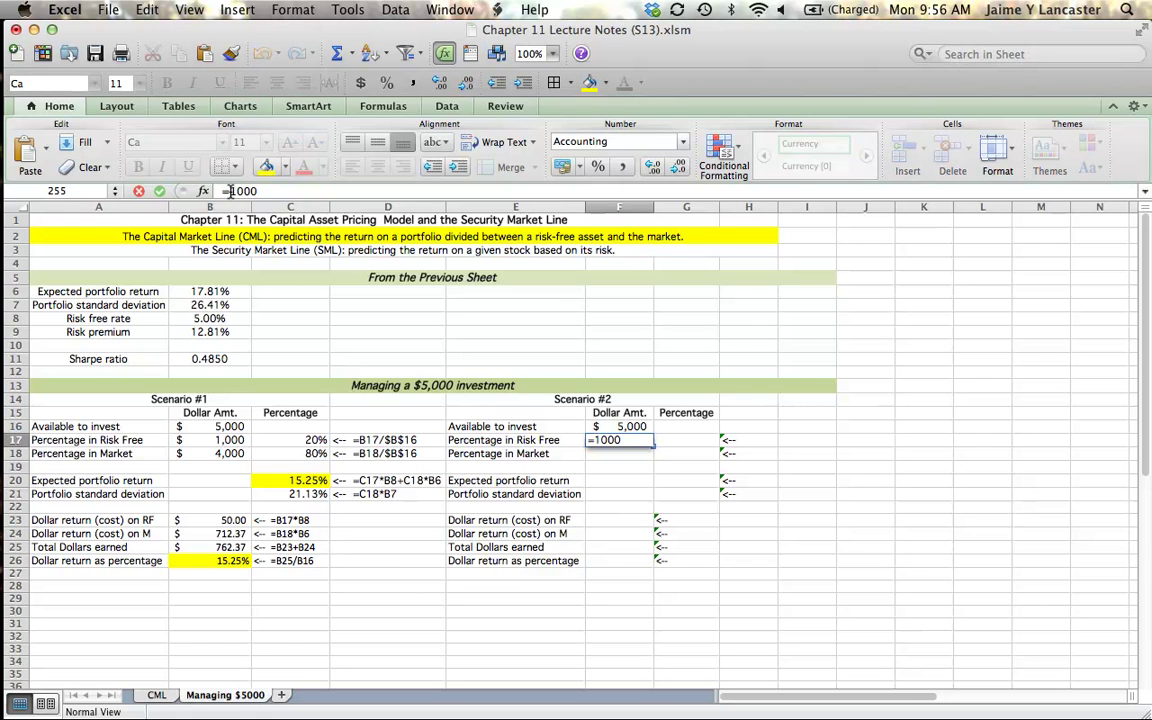
pyautogui.write('-')
pyautogui.press('Return')
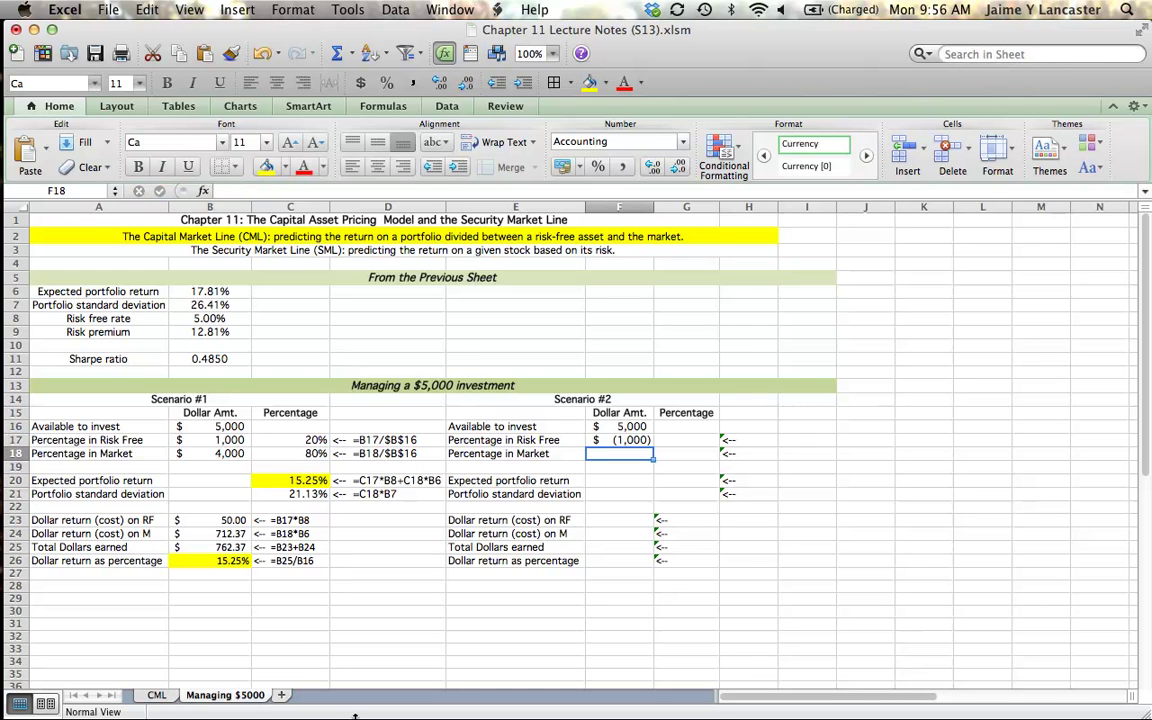
# Step: Enter =F16-F17 in F18, putting $6,000 in the market
pyautogui.write('=')
pyautogui.click(621, 438)
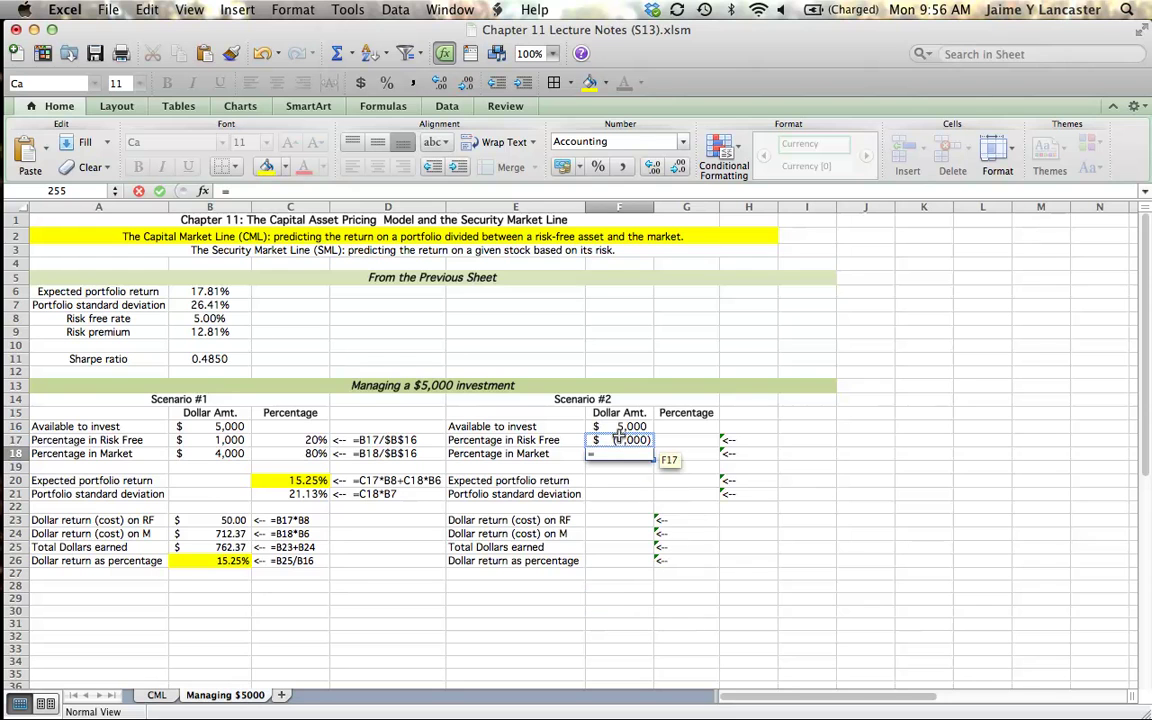
pyautogui.click(627, 428)
pyautogui.write('-')
pyautogui.click(627, 440)
pyautogui.press('Return')
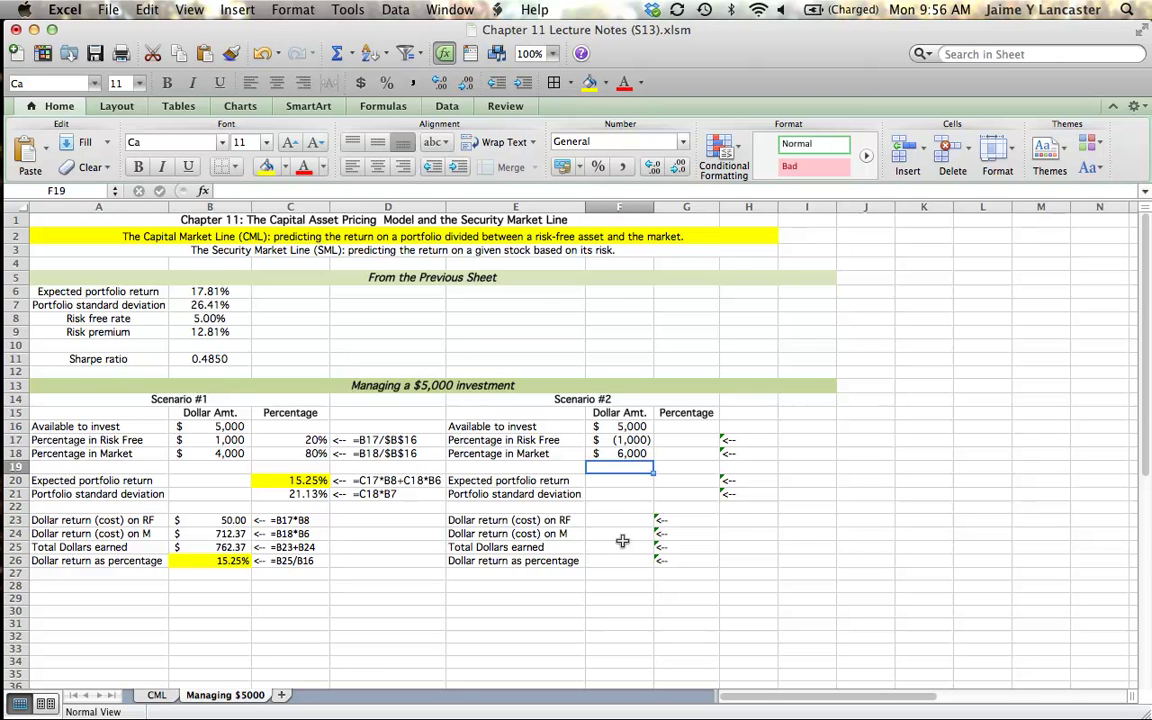
# Step: Enter =F17/$F$16 in G17 and fill down to G18, showing -20% and 120%
pyautogui.click(688, 440)
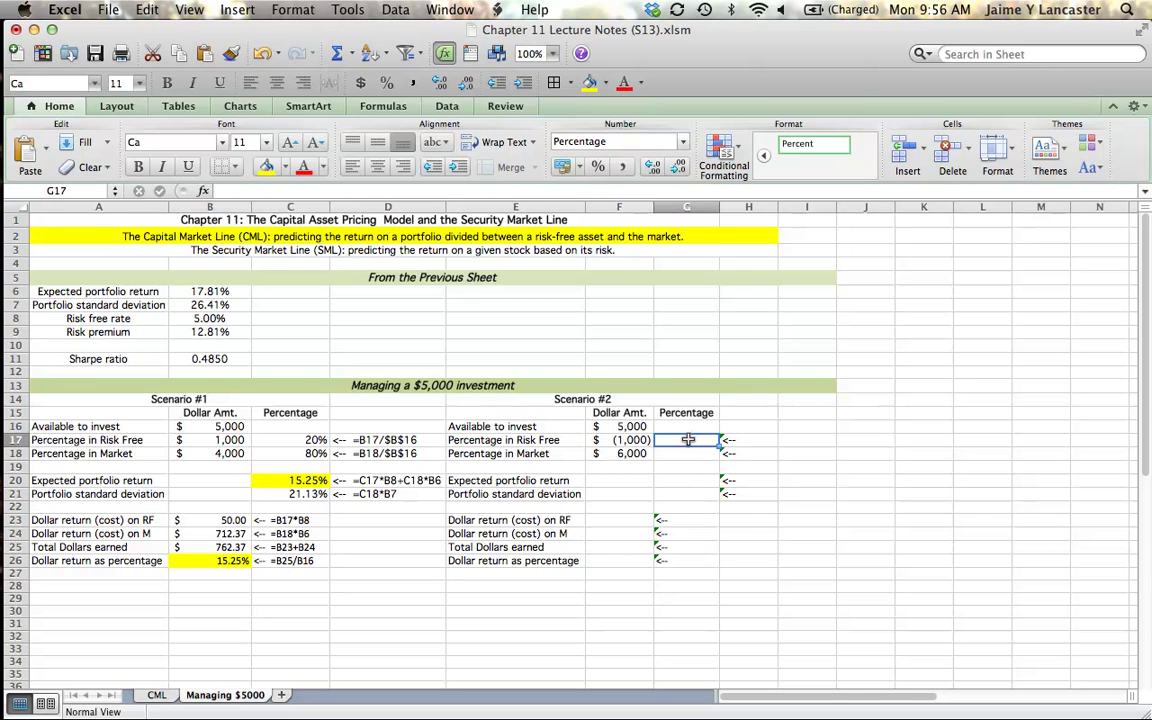
pyautogui.write('=')
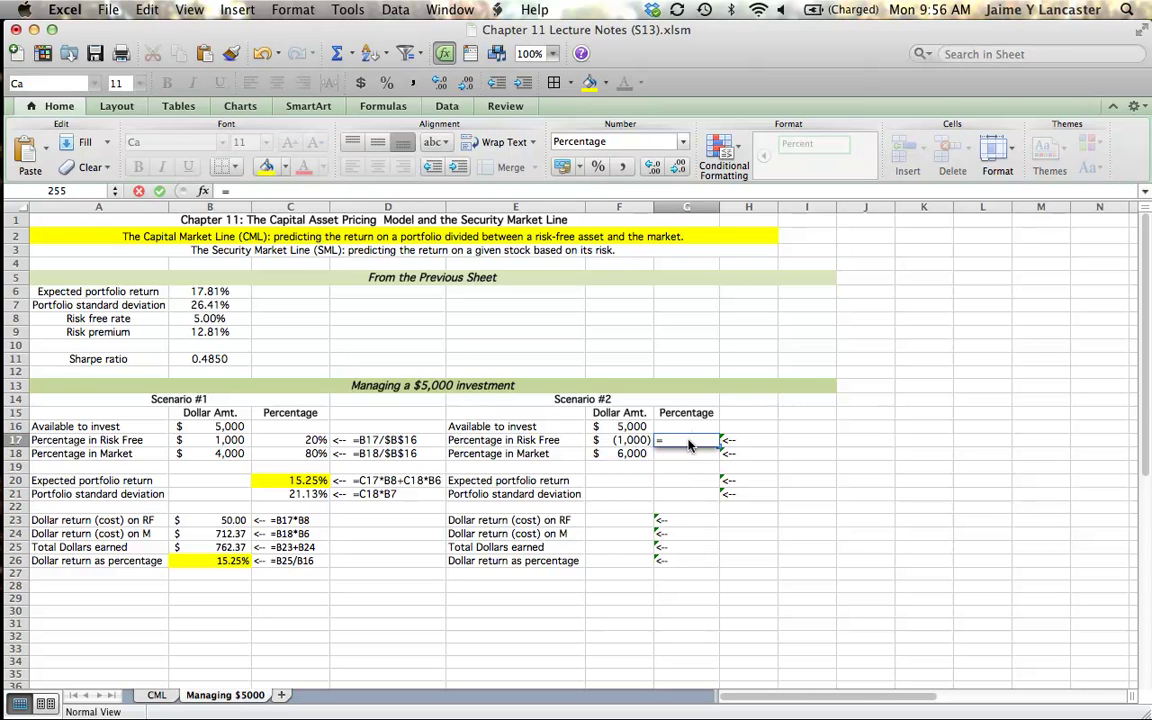
pyautogui.click(632, 441)
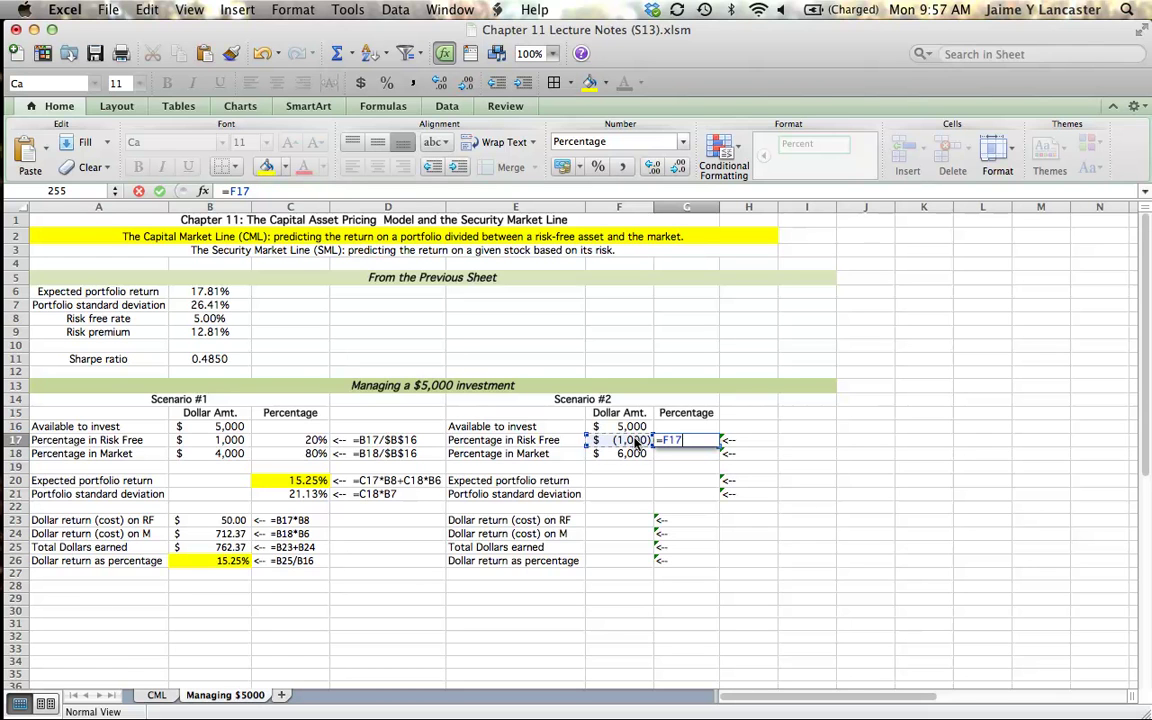
pyautogui.write('/')
pyautogui.click(634, 426)
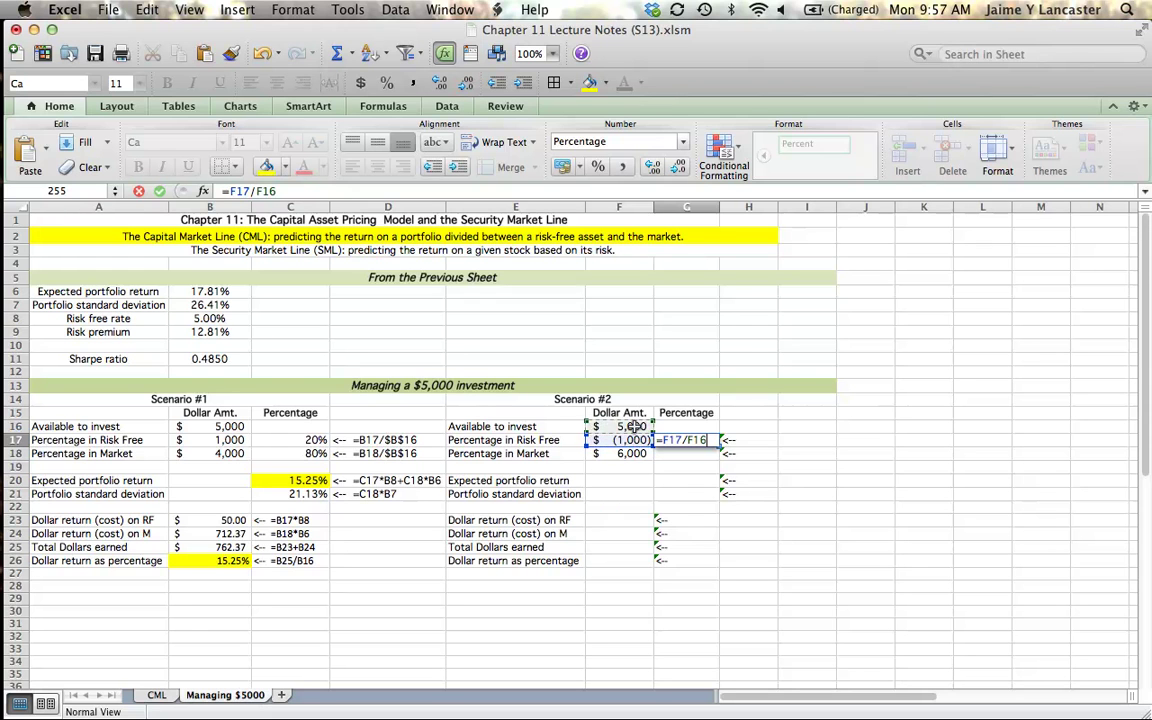
pyautogui.press('super+t')
pyautogui.press('Return')
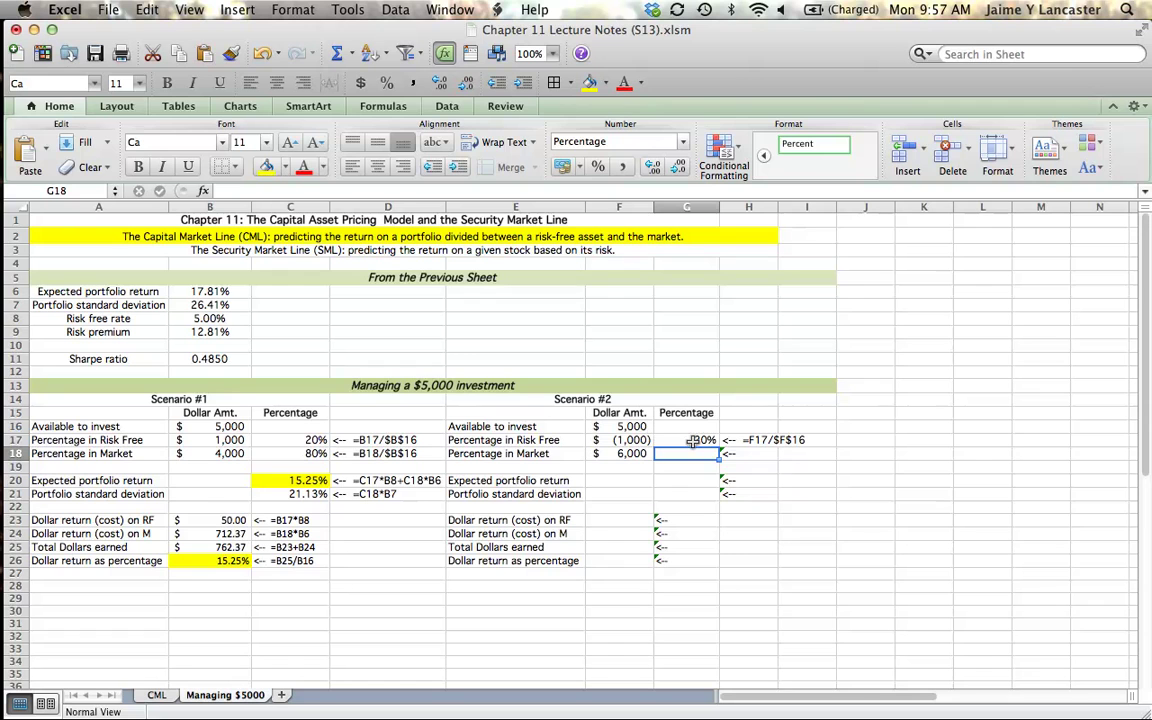
pyautogui.click(703, 443)
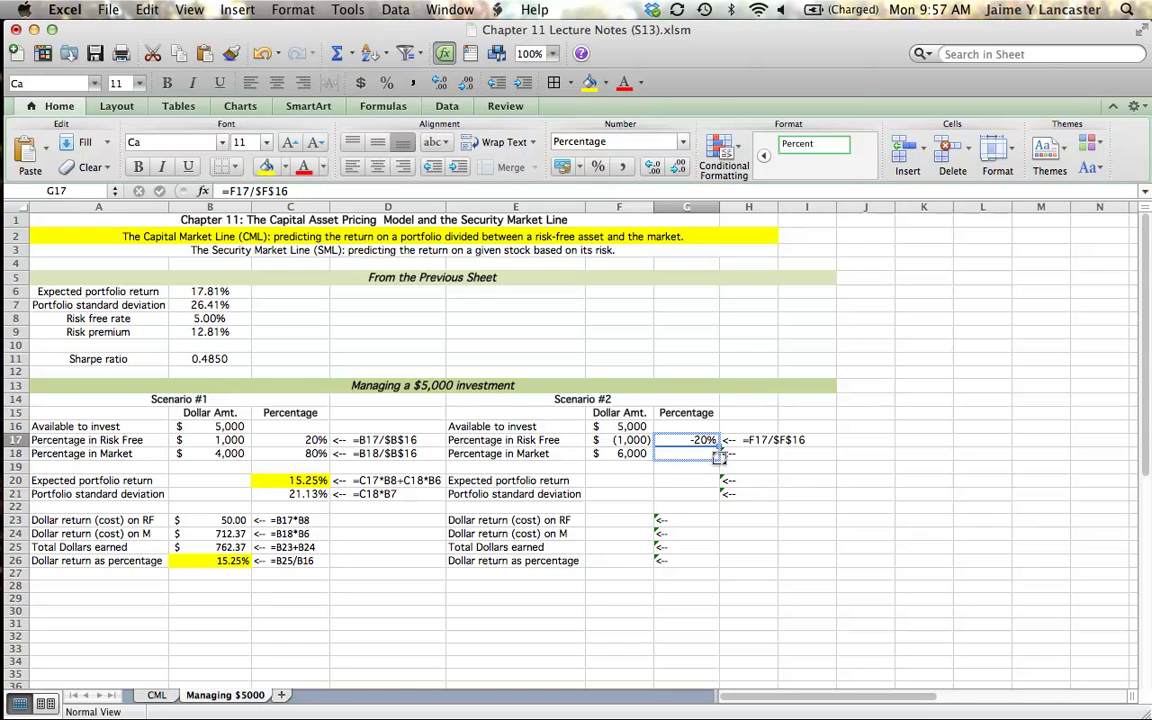
pyautogui.moveTo(718, 449); pyautogui.dragTo(718, 462)
pyautogui.click(875, 530)
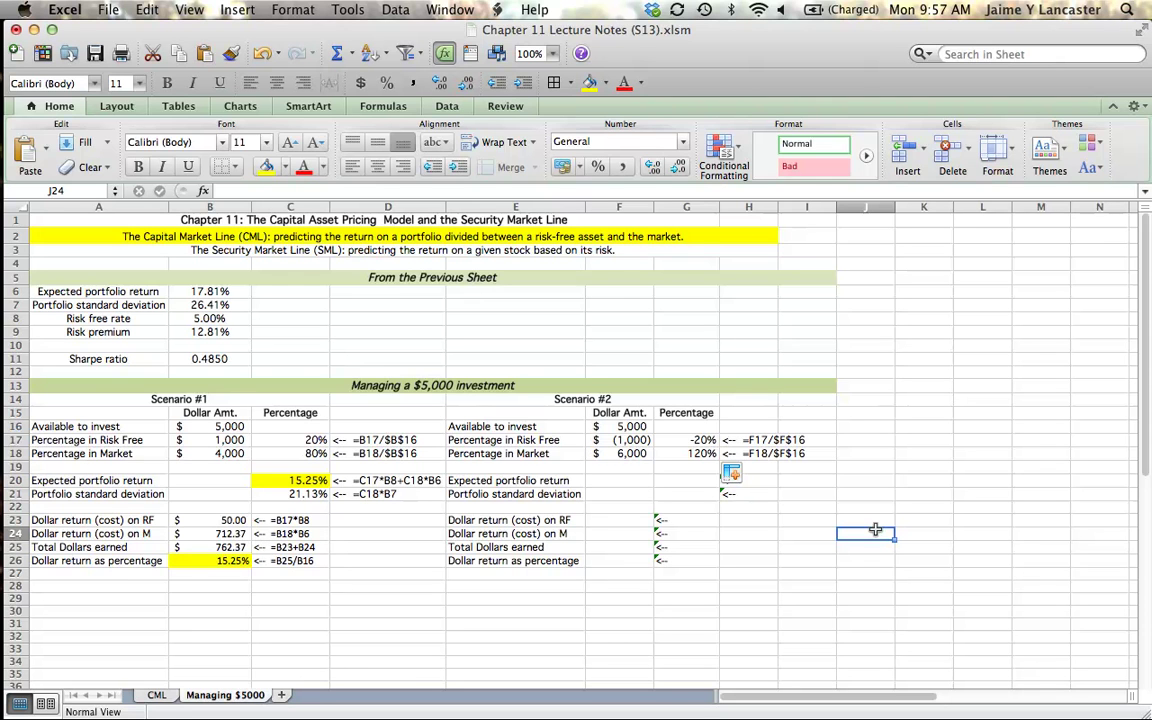
# Step: Start Scenario #2's expected return in G20 as =G17*B8
pyautogui.click(687, 484)
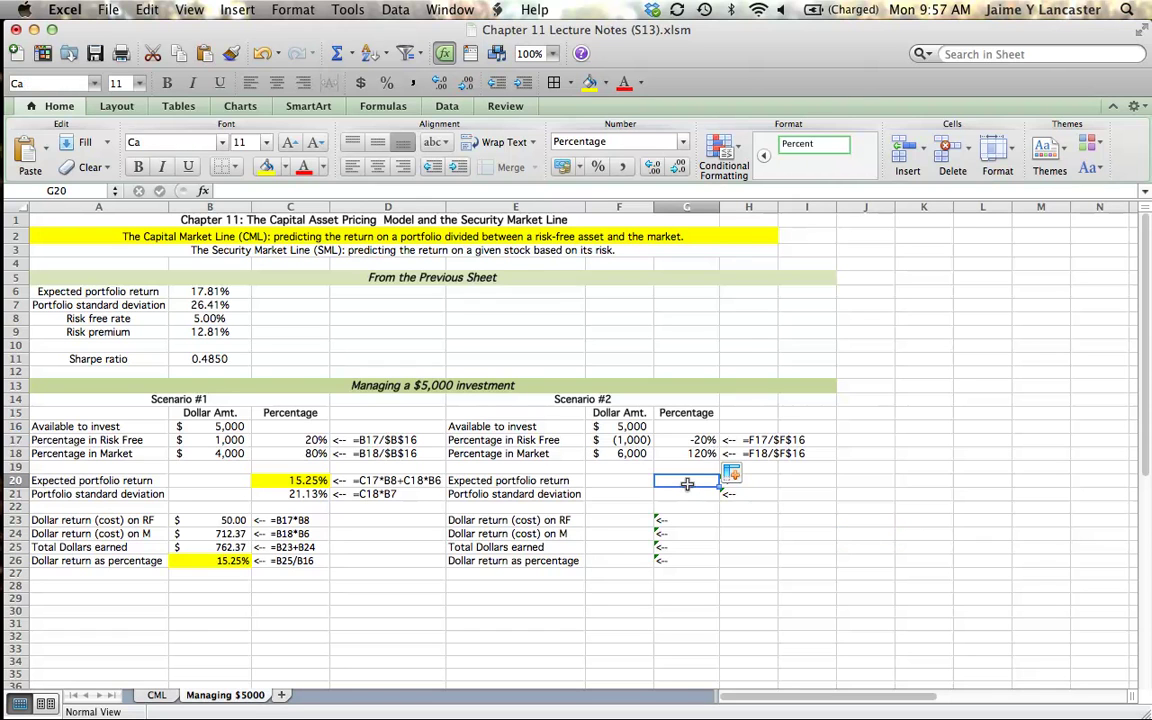
pyautogui.write('=')
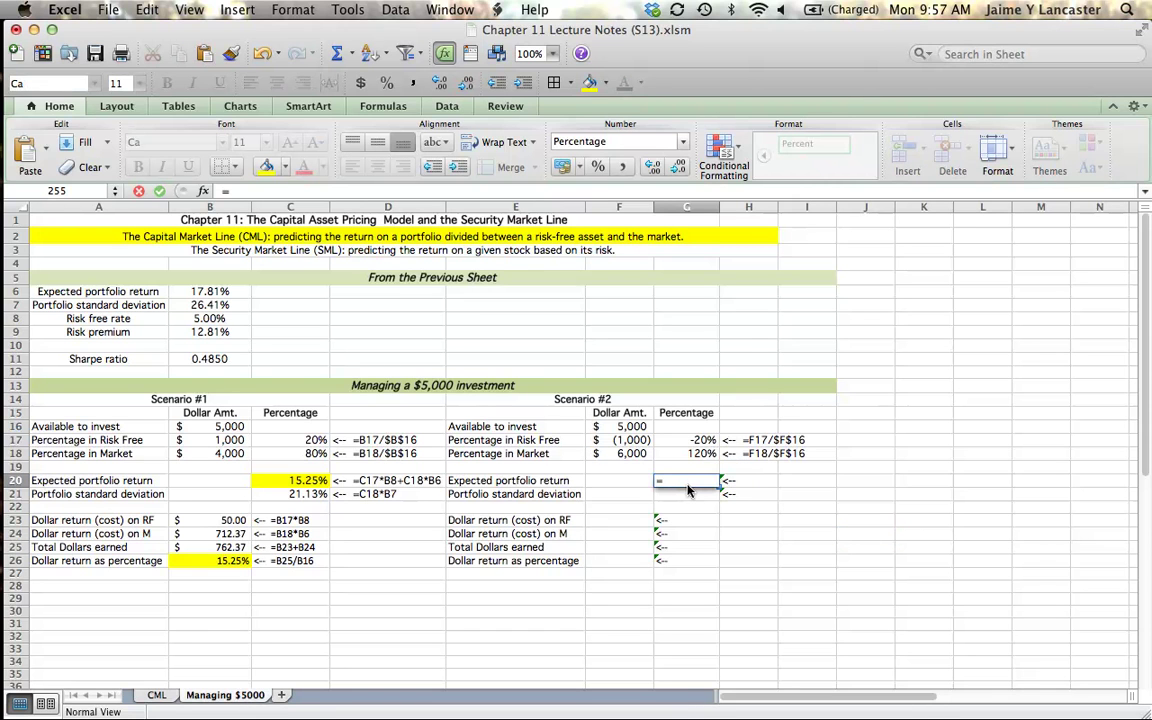
pyautogui.click(700, 440)
pyautogui.click(698, 440)
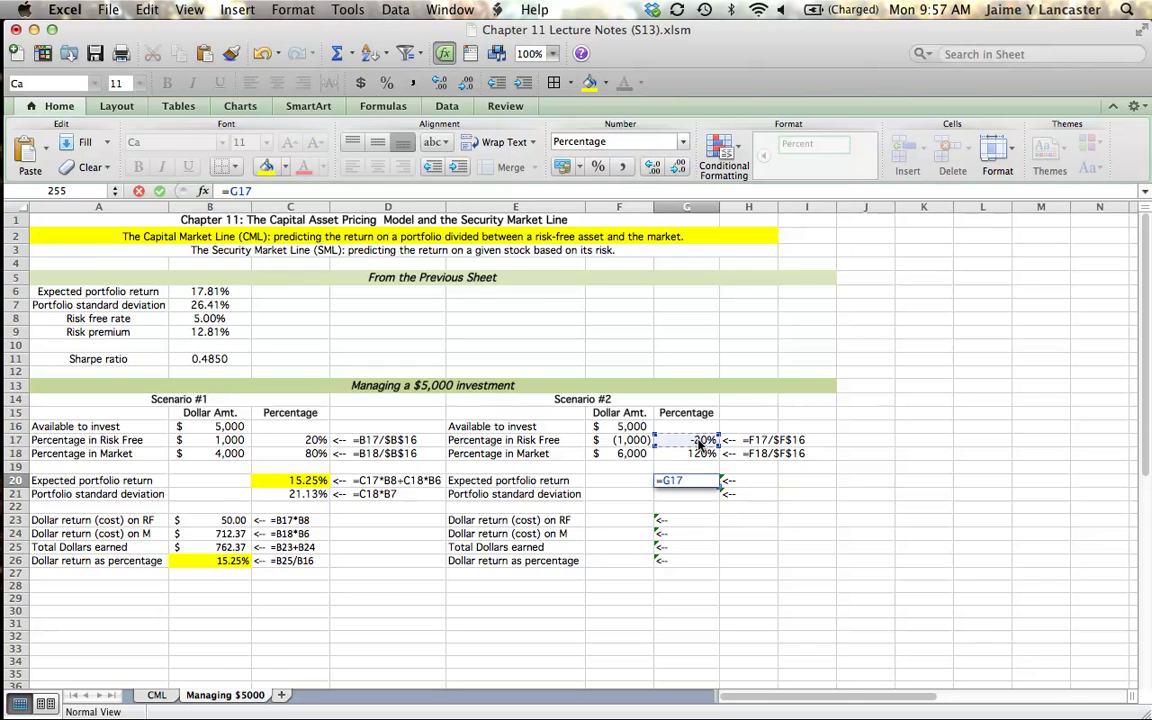
pyautogui.write('*')
pyautogui.click(201, 318)
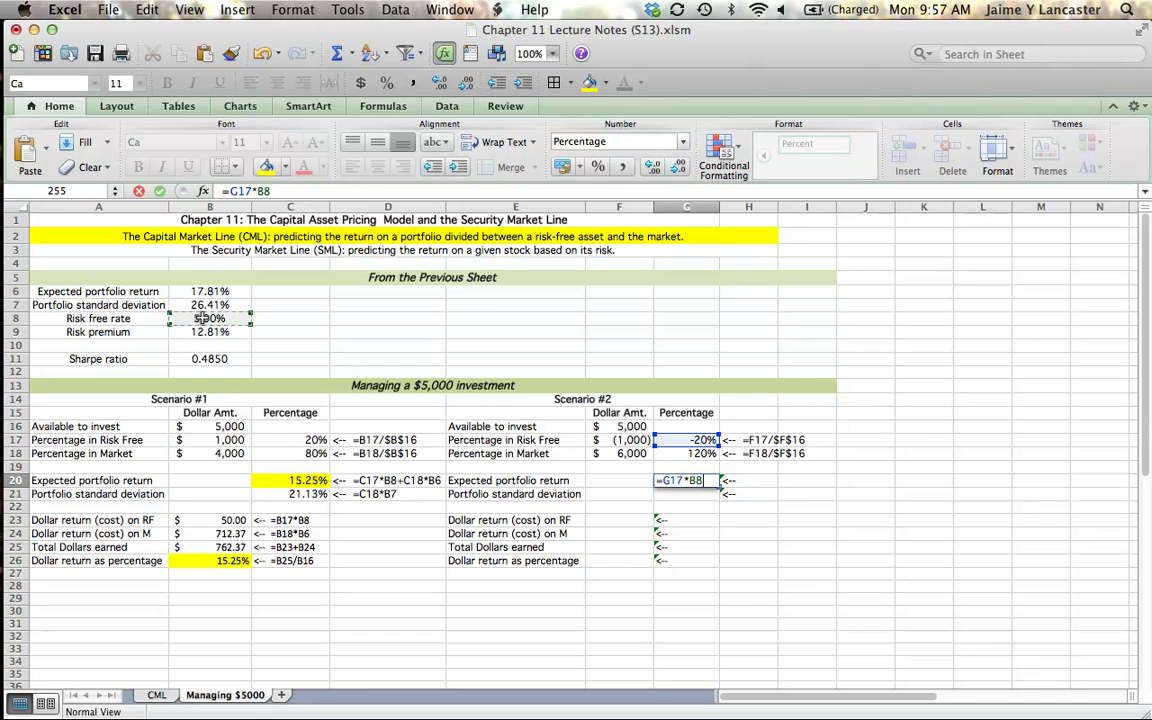
pyautogui.press('Return')
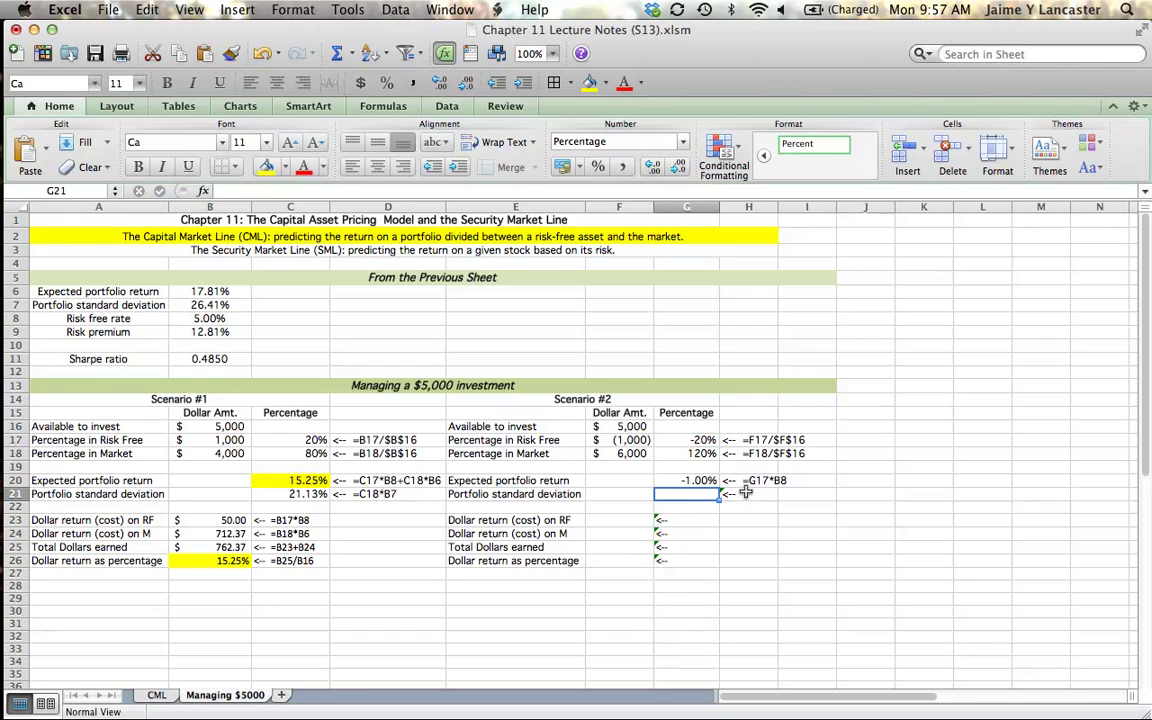
# Step: Extend G20's formula to =G17*B8+G18*B6
pyautogui.click(703, 482)
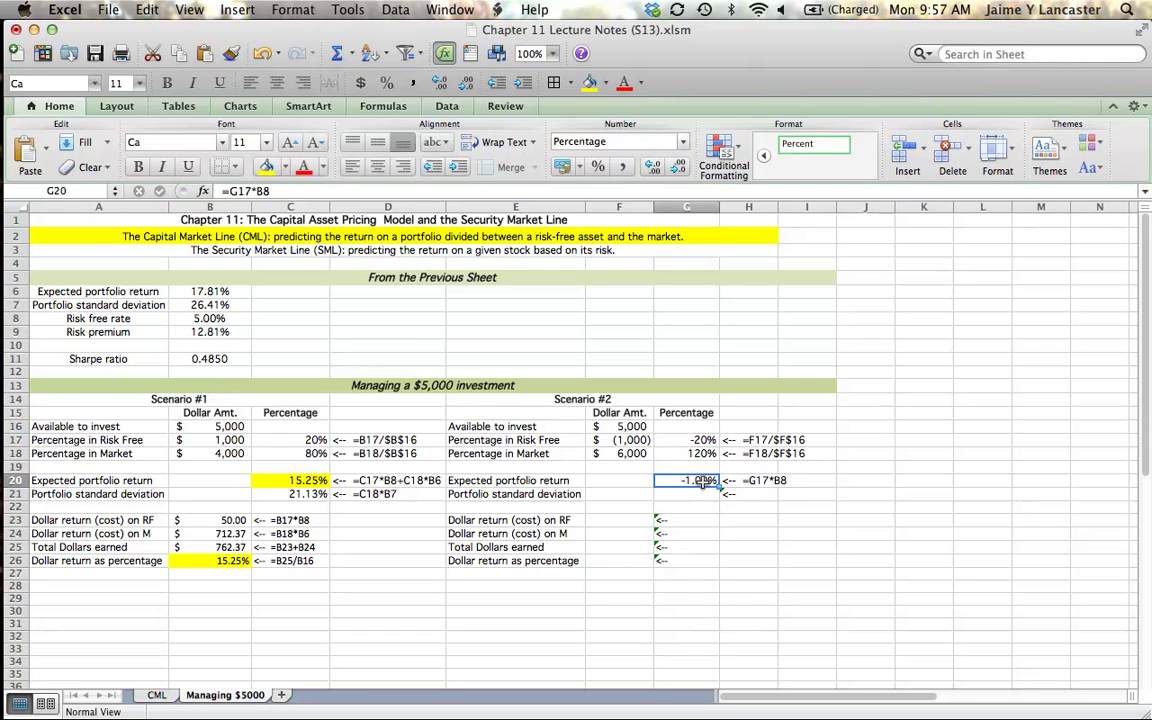
pyautogui.click(290, 189)
pyautogui.write('+')
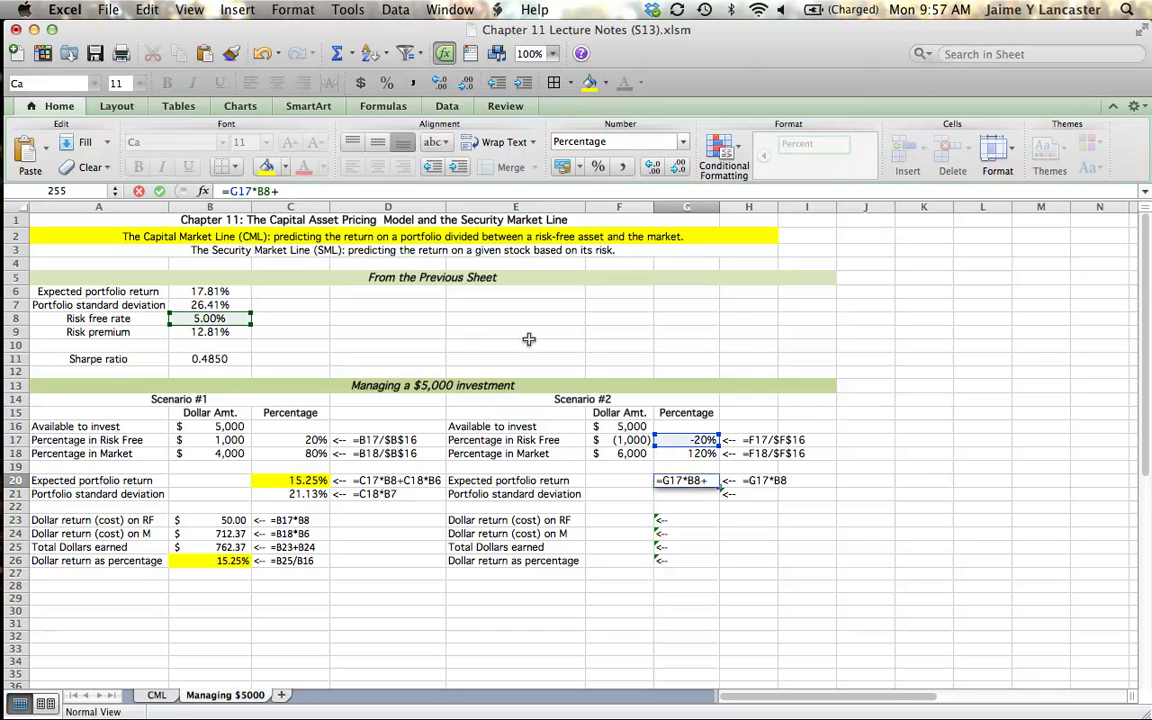
pyautogui.click(680, 454)
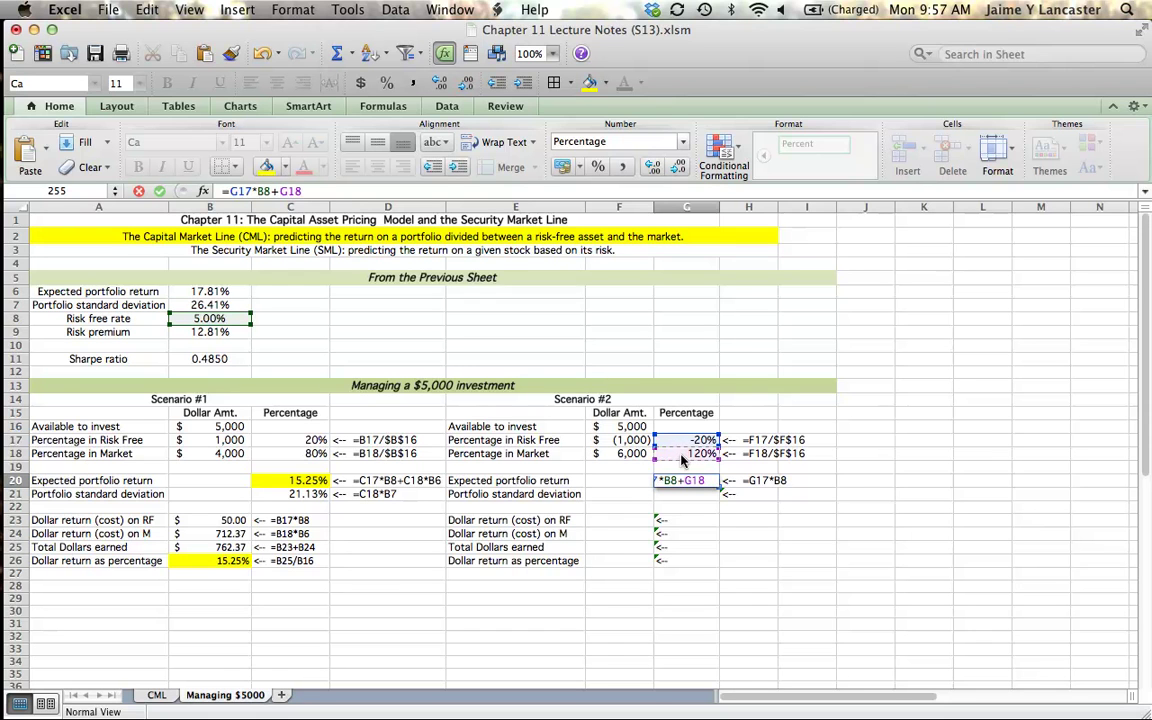
pyautogui.write('*')
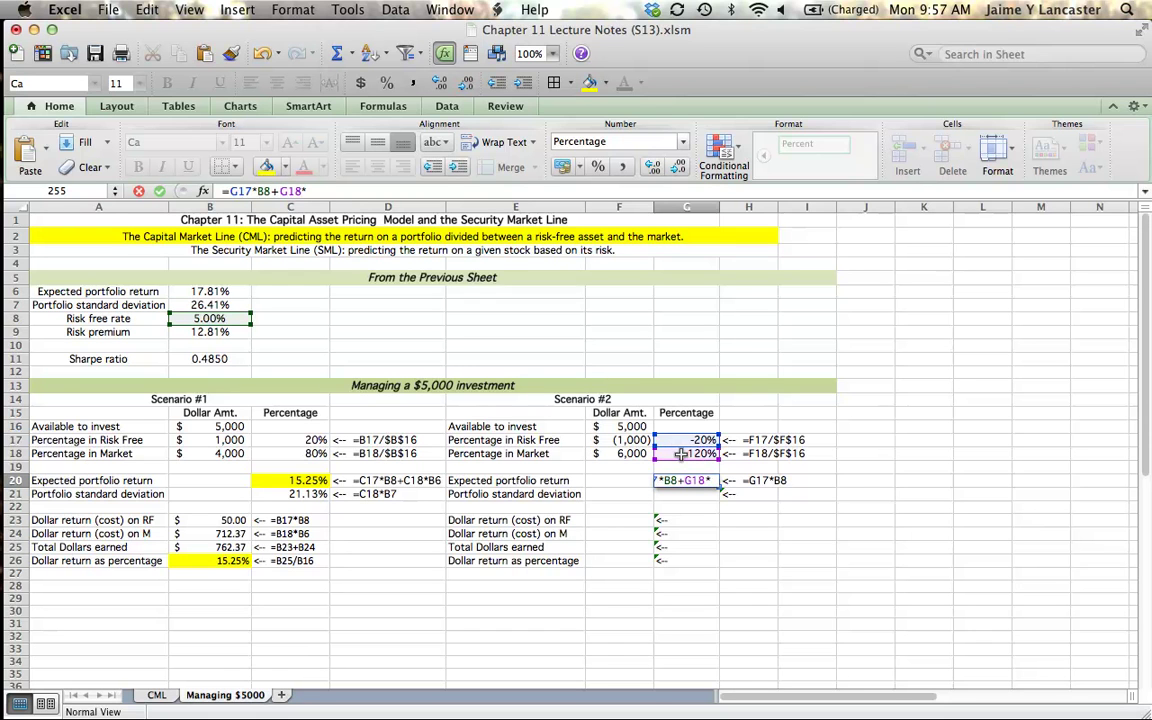
pyautogui.click(212, 290)
pyautogui.press('Return')
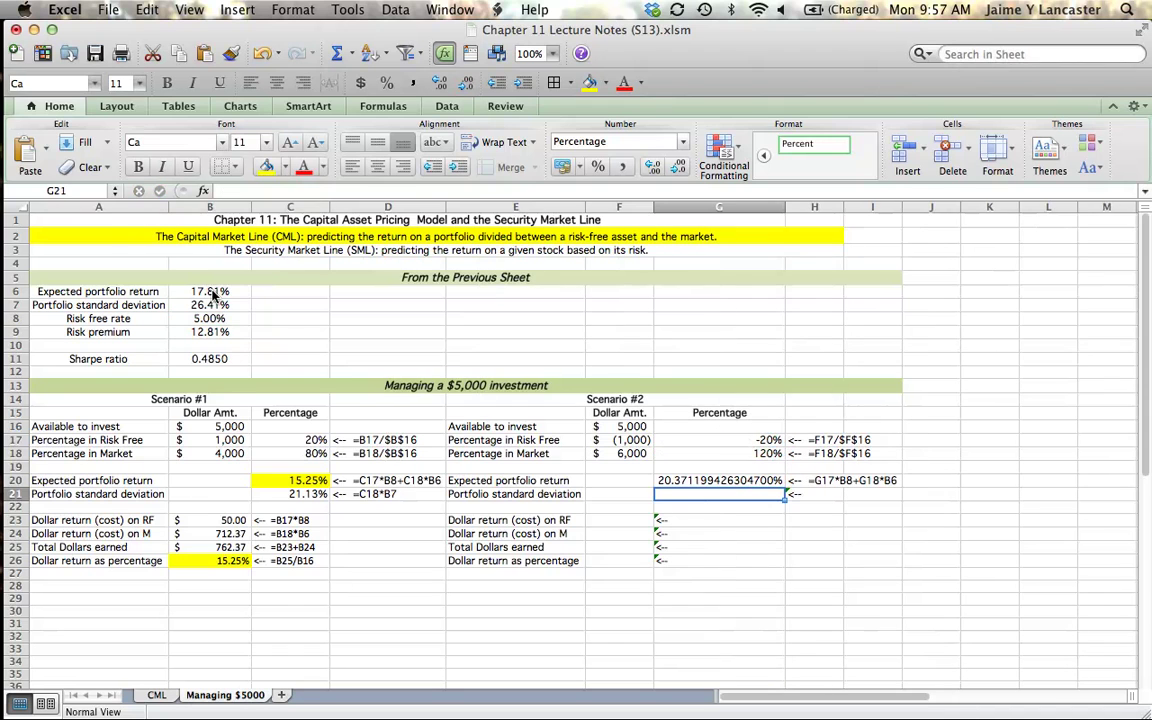
# Step: Reduce G20's decimals so it shows 20.37%
pyautogui.press('Up')
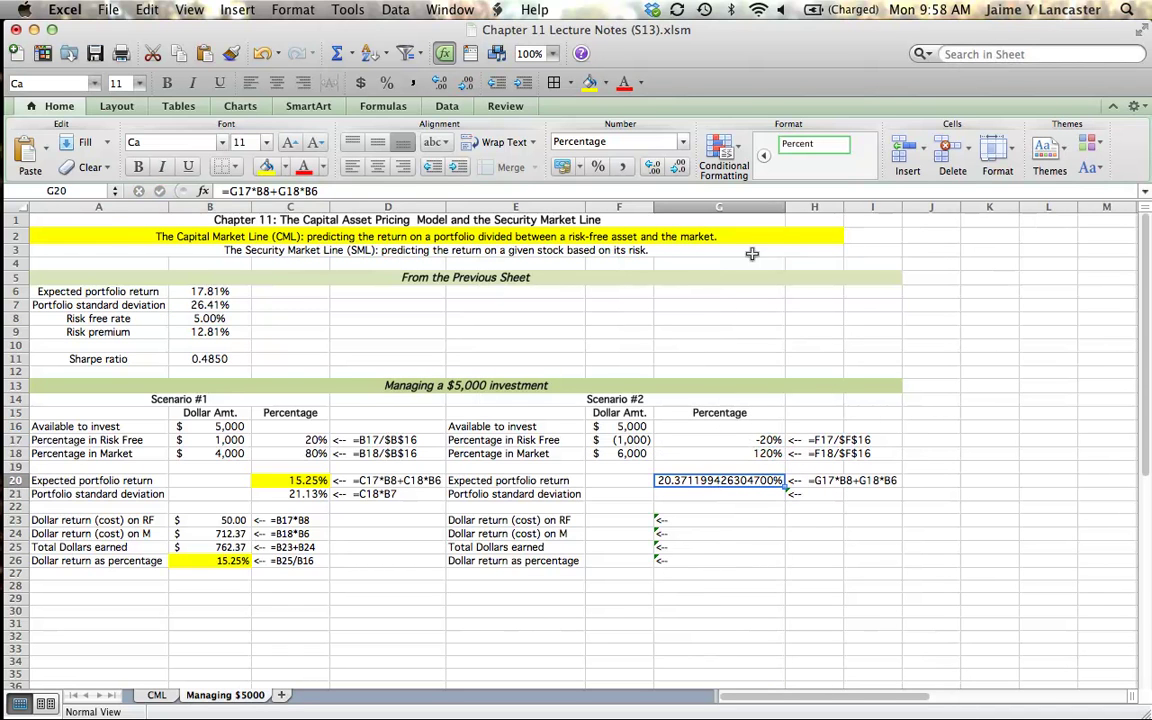
pyautogui.click(679, 166)
pyautogui.click(679, 166)
pyautogui.click(679, 166)
pyautogui.click(679, 166)
pyautogui.click(679, 166)
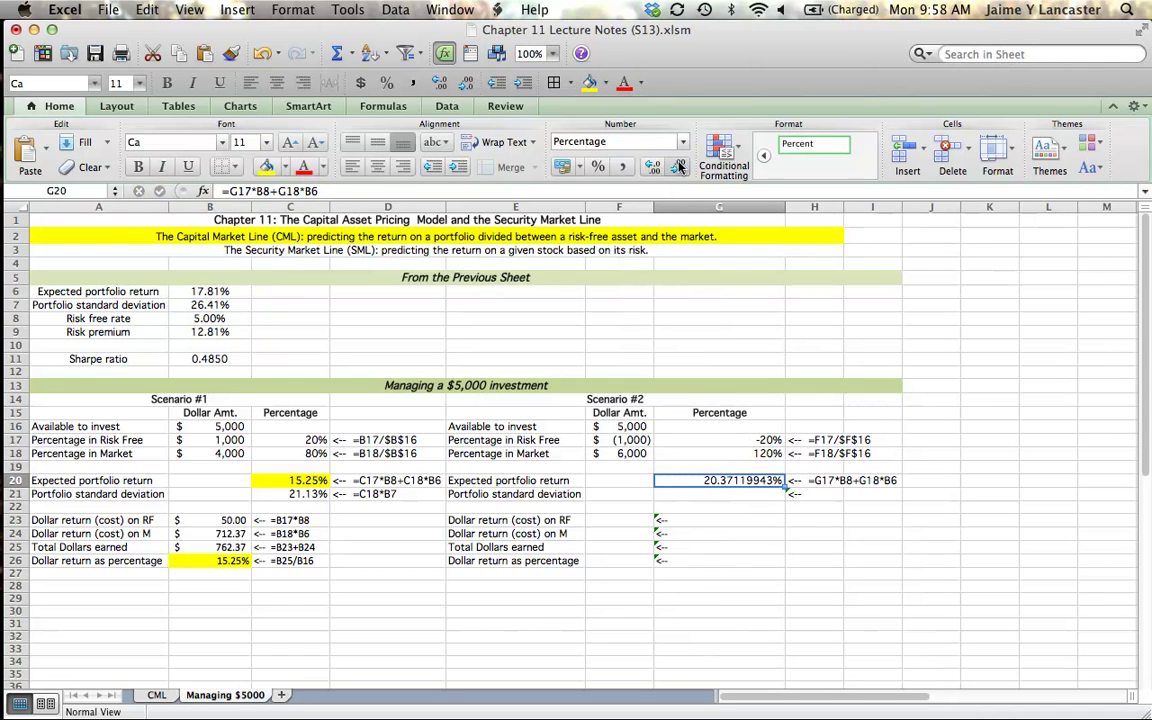
pyautogui.click(679, 166)
pyautogui.click(679, 166)
pyautogui.click(679, 166)
pyautogui.click(679, 166)
pyautogui.click(679, 166)
pyautogui.click(679, 166)
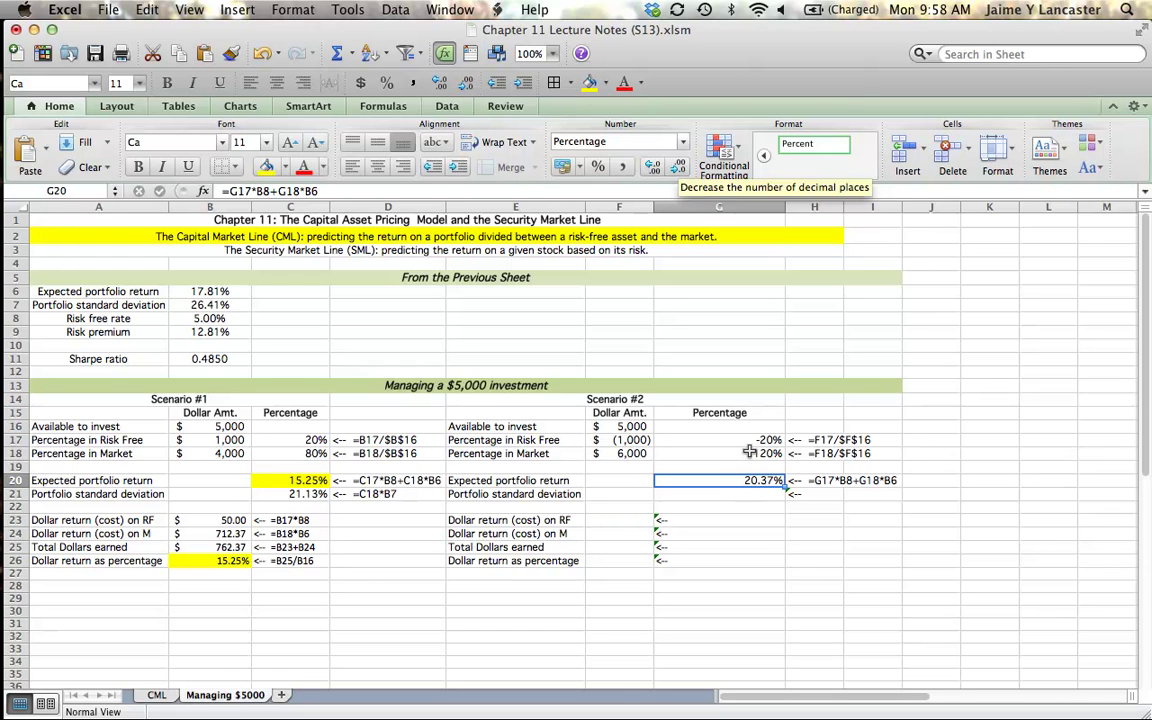
pyautogui.click(718, 494)
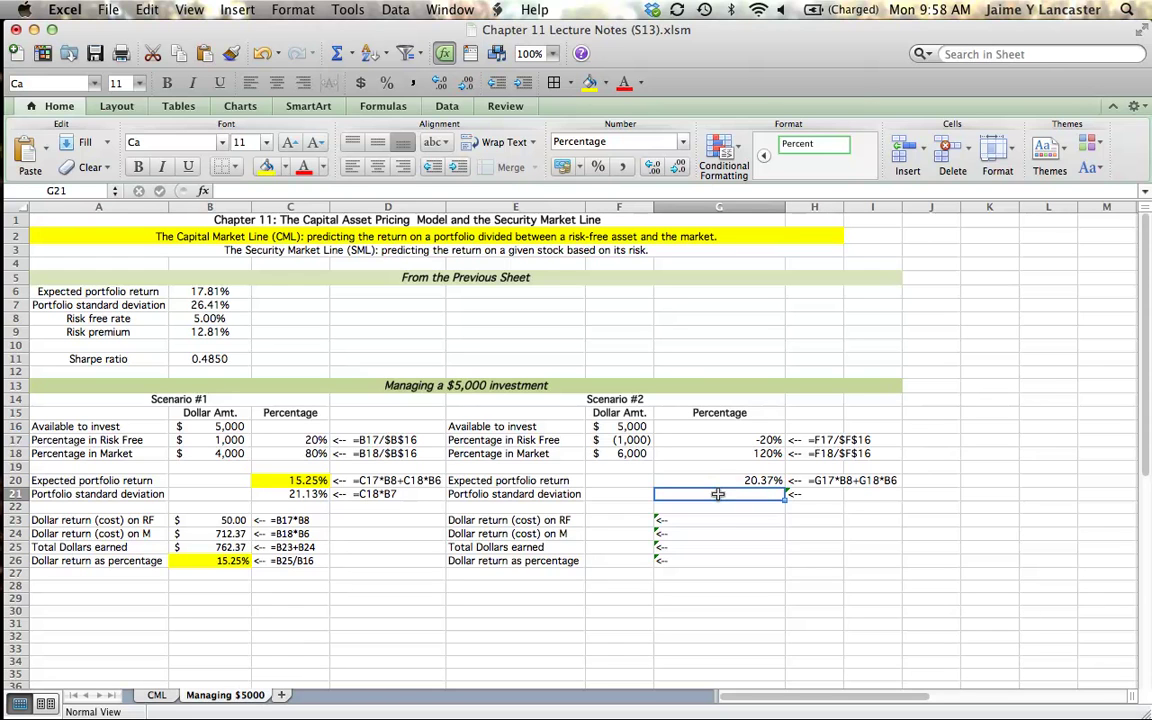
# Step: Enter =G18*B7 in G21 for Scenario #2's portfolio standard deviation
pyautogui.write('=')
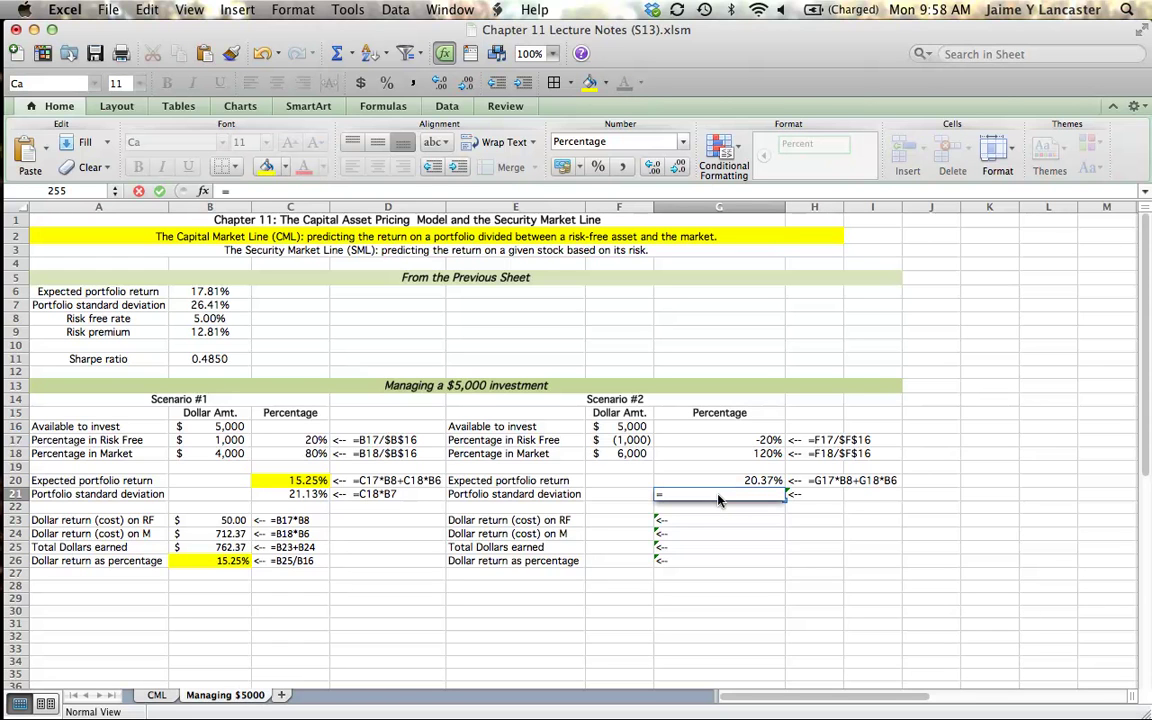
pyautogui.click(747, 463)
pyautogui.click(751, 456)
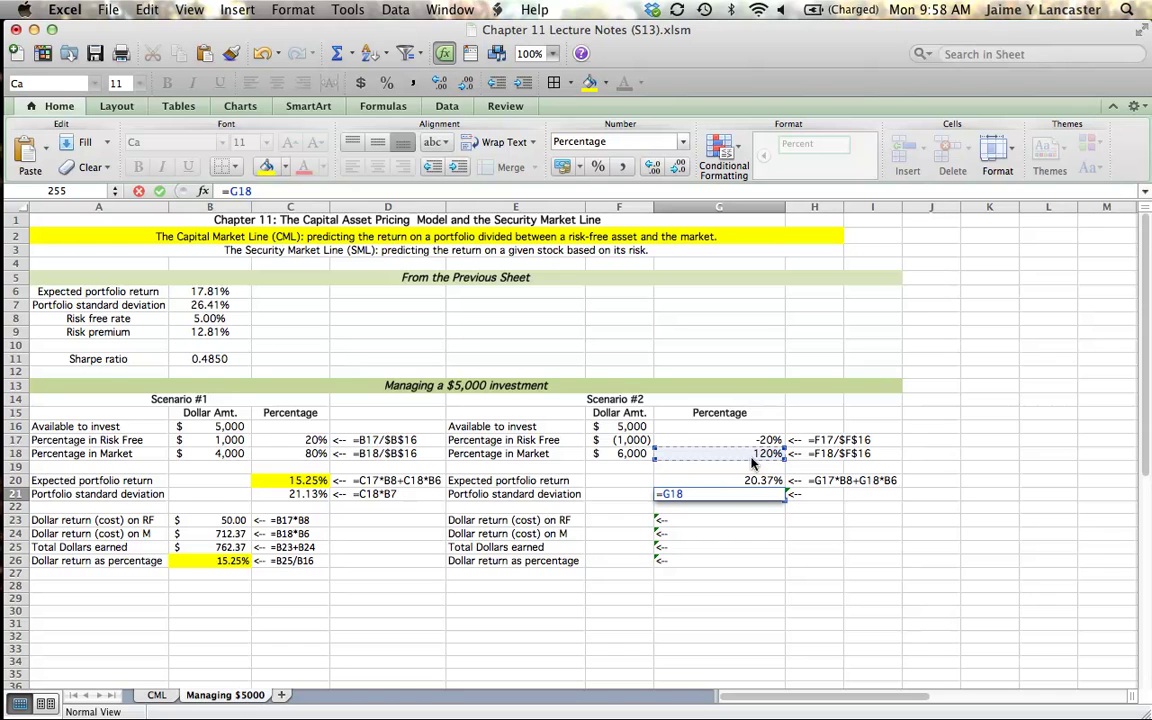
pyautogui.write('*')
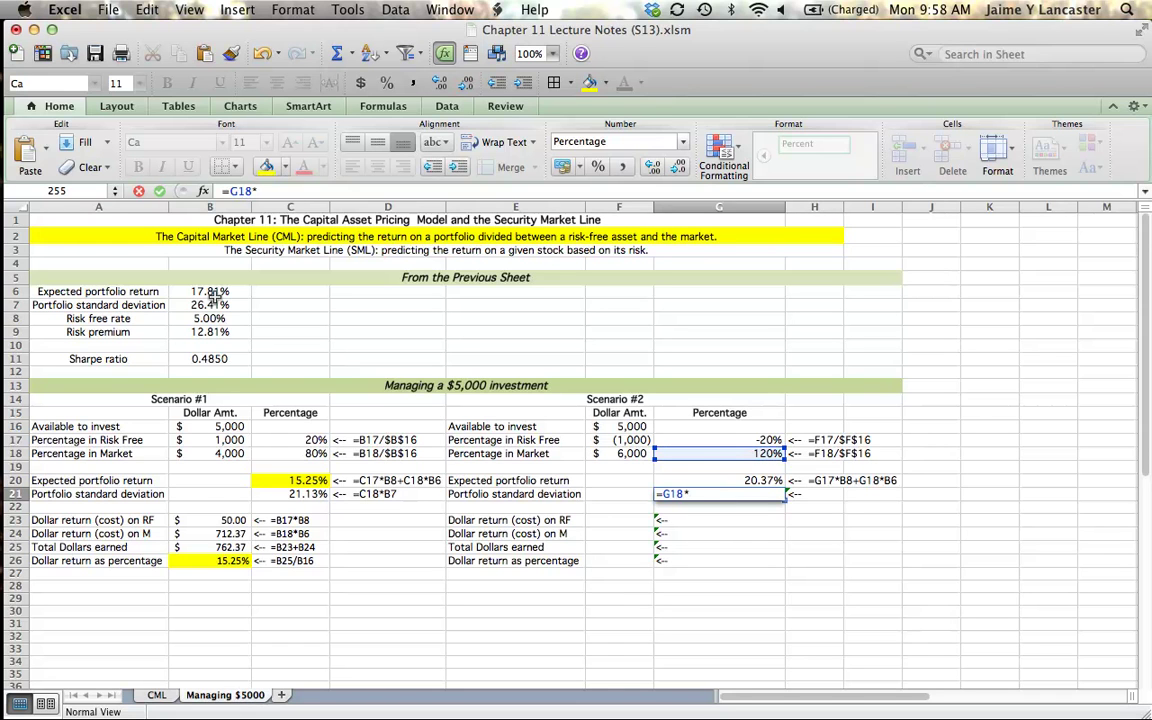
pyautogui.click(203, 308)
pyautogui.press('Return')
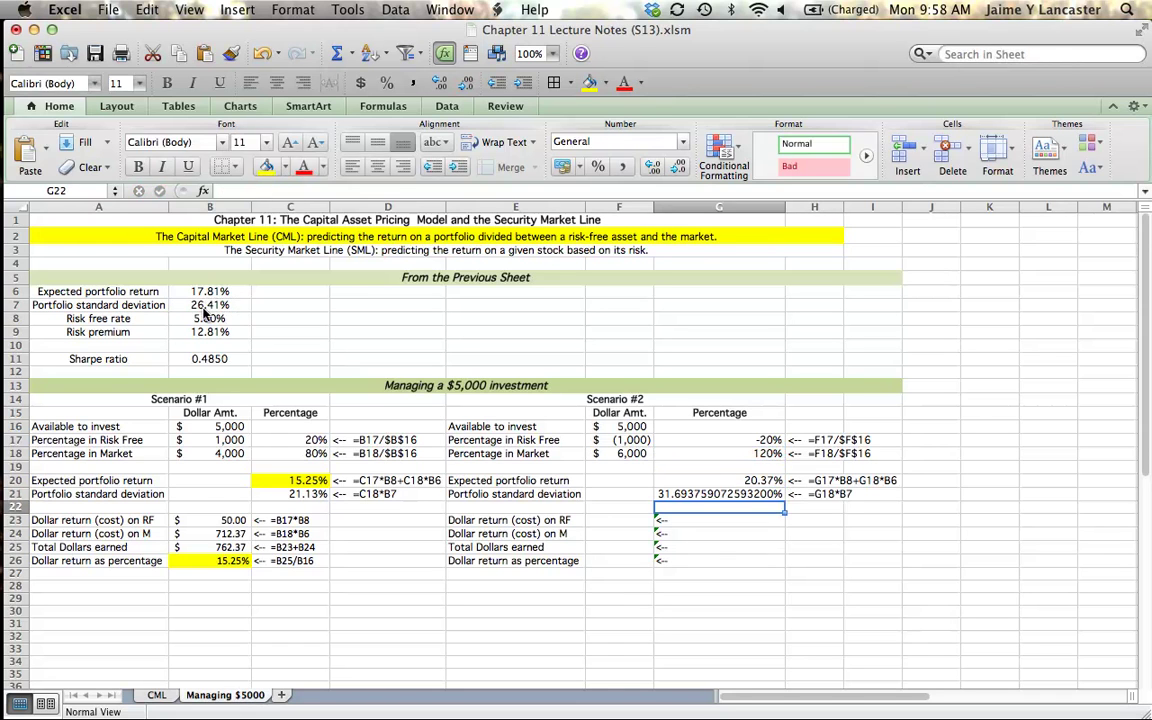
# Step: Round G21 to two decimals (31.69%) and narrow column G to fit
pyautogui.click(686, 494)
pyautogui.click(680, 167)
pyautogui.click(680, 167)
pyautogui.click(680, 167)
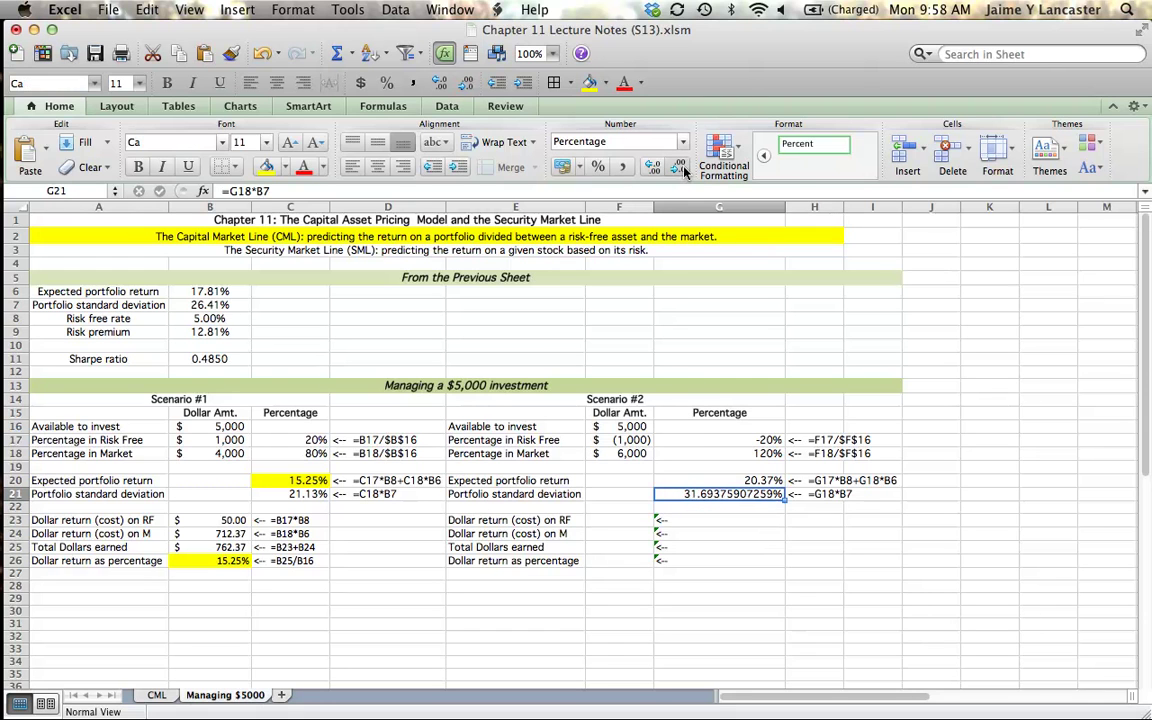
pyautogui.click(680, 167)
pyautogui.click(680, 167)
pyautogui.click(680, 167)
pyautogui.click(680, 167)
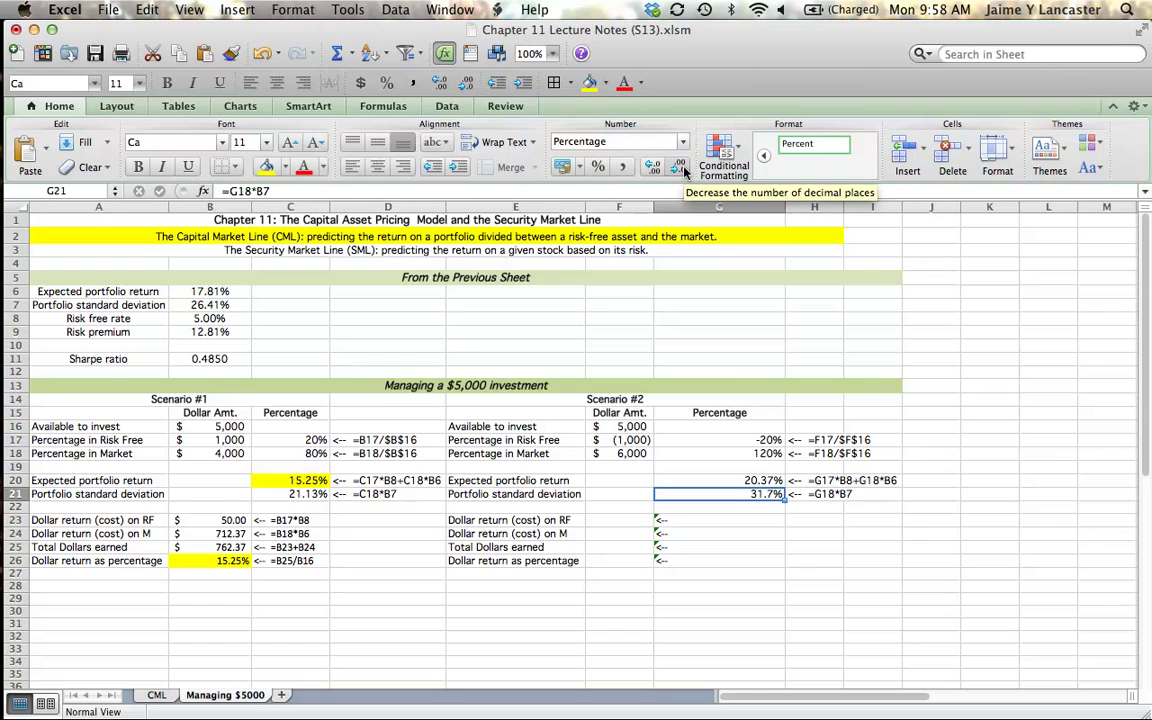
pyautogui.click(652, 167)
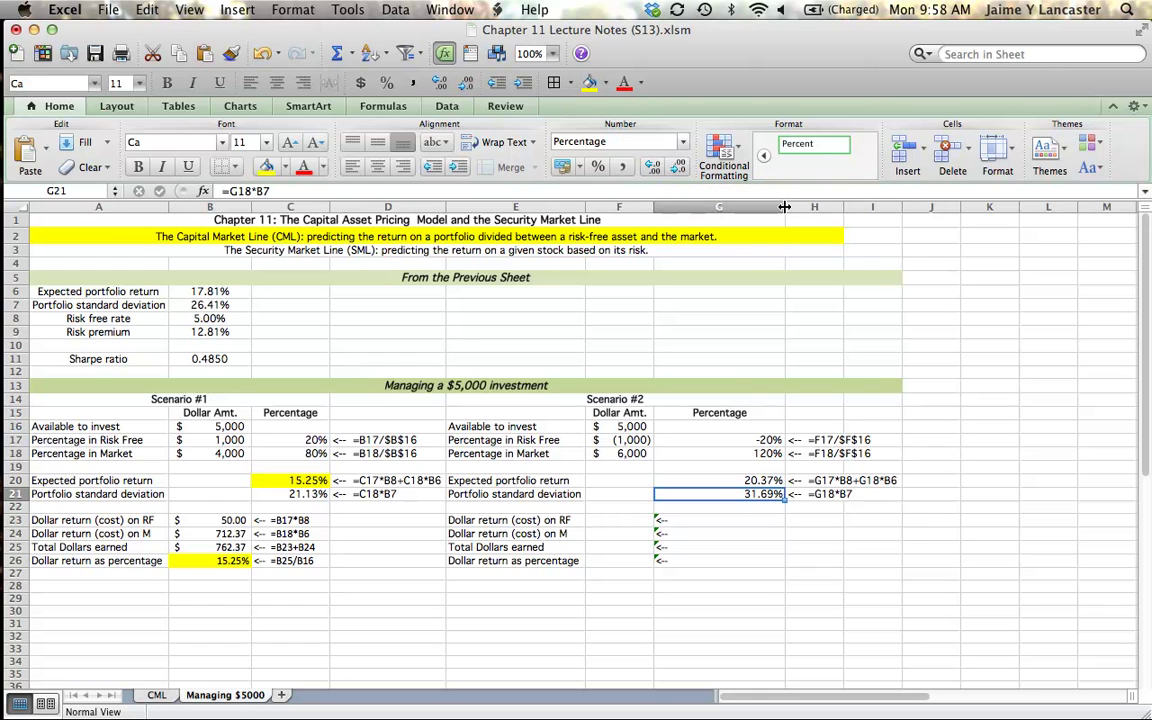
pyautogui.moveTo(785, 207); pyautogui.dragTo(726, 210)
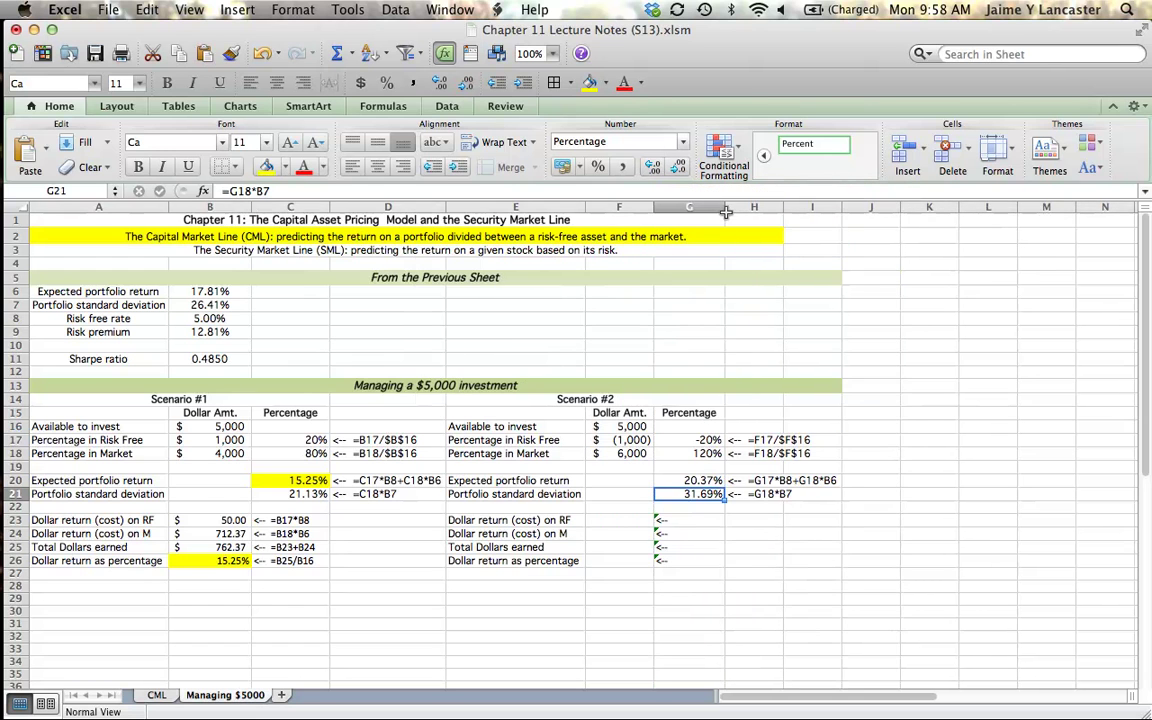
# Step: Review the G20 and G21 formulas against the expected portfolio return in B6
pyautogui.click(881, 622)
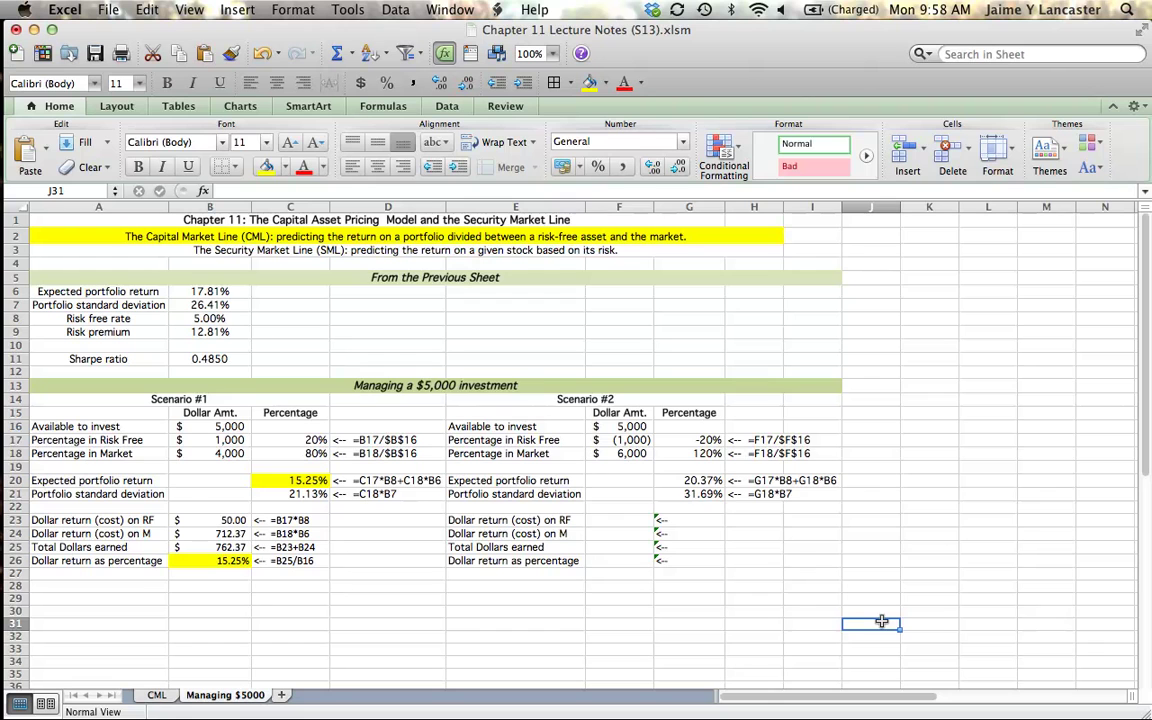
pyautogui.click(710, 480)
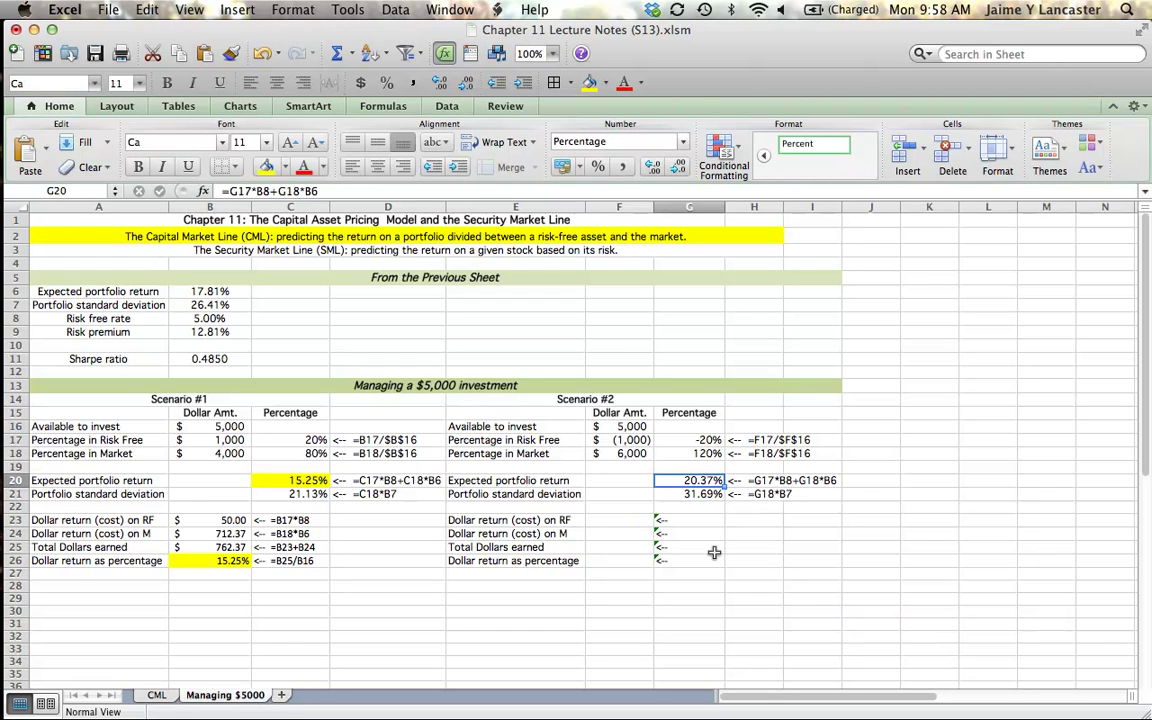
pyautogui.click(188, 288)
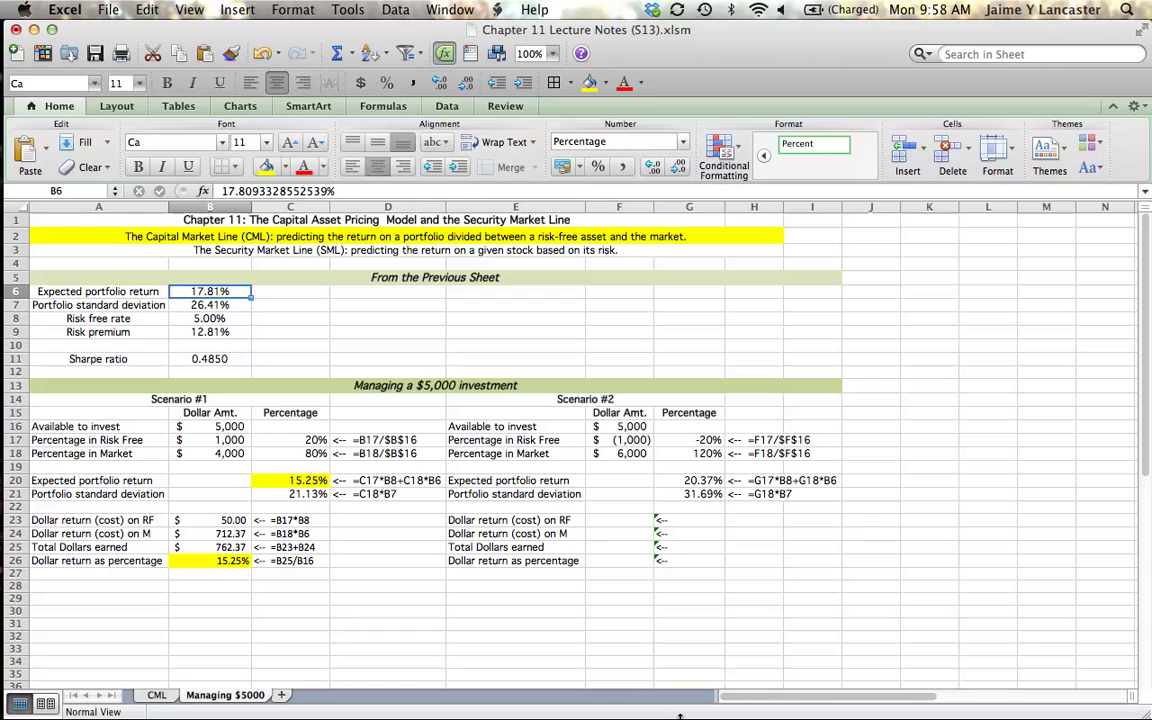
pyautogui.click(706, 494)
pyautogui.click(777, 597)
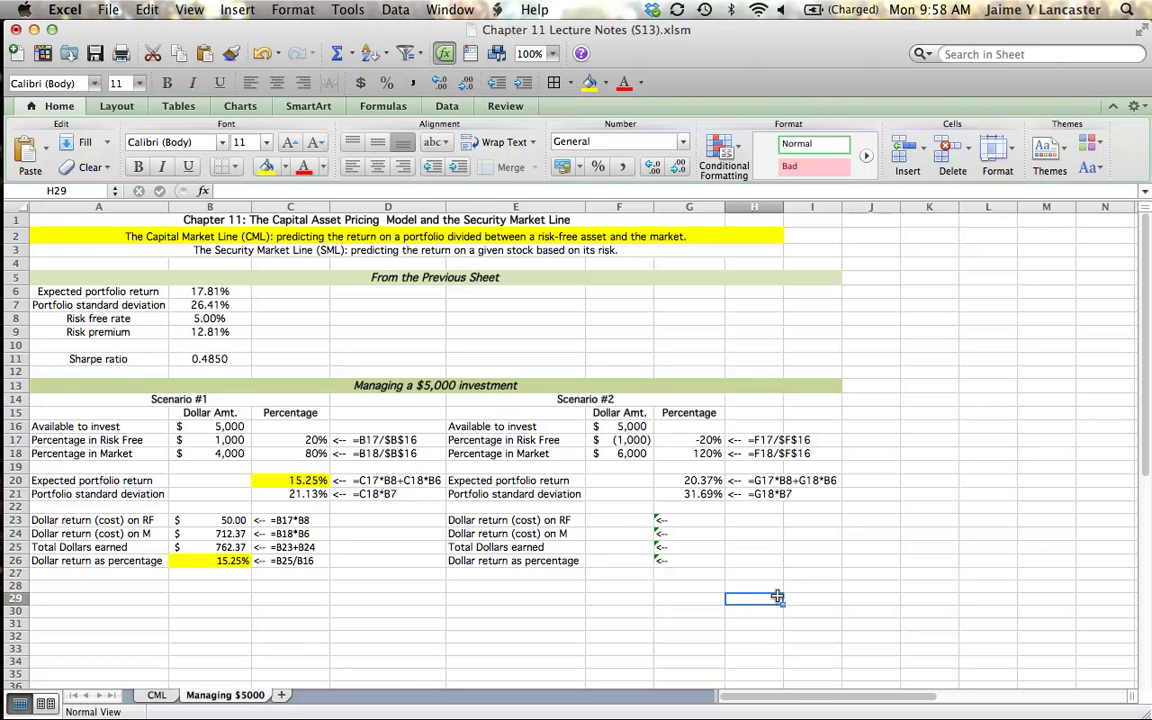
pyautogui.click(620, 520)
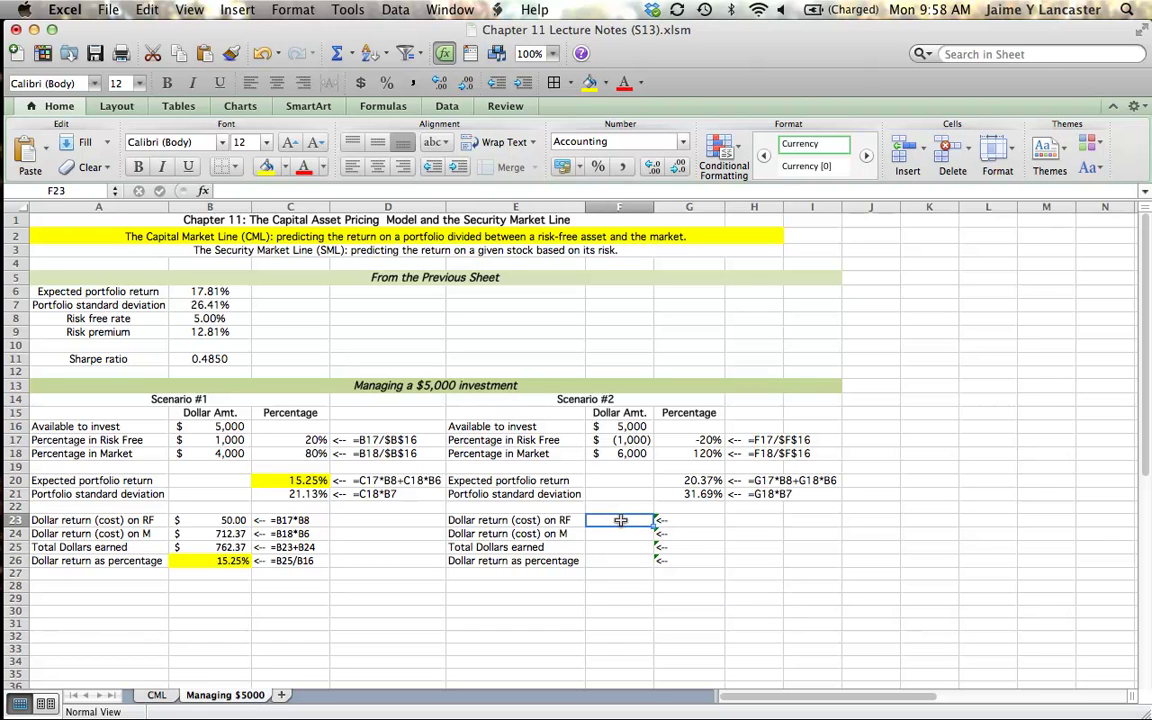
# Step: Enter =F17*B8 in F23 for the risk-free dollar return, $(50.00)
pyautogui.write('=')
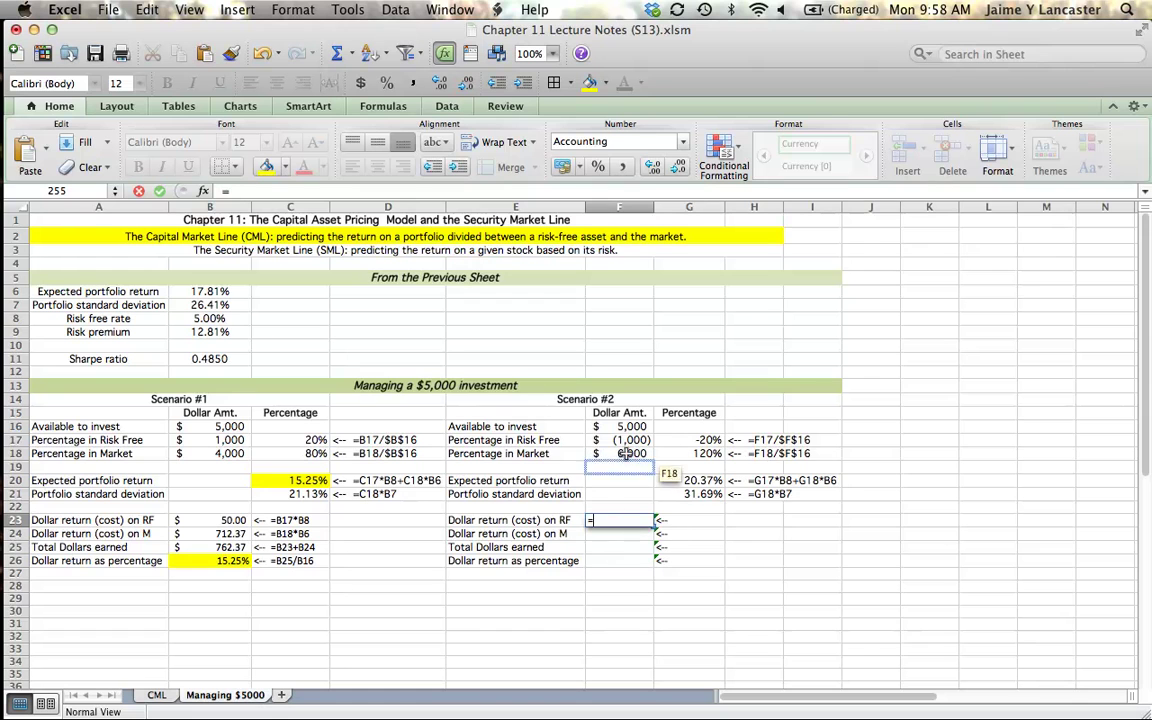
pyautogui.click(628, 440)
pyautogui.write('*')
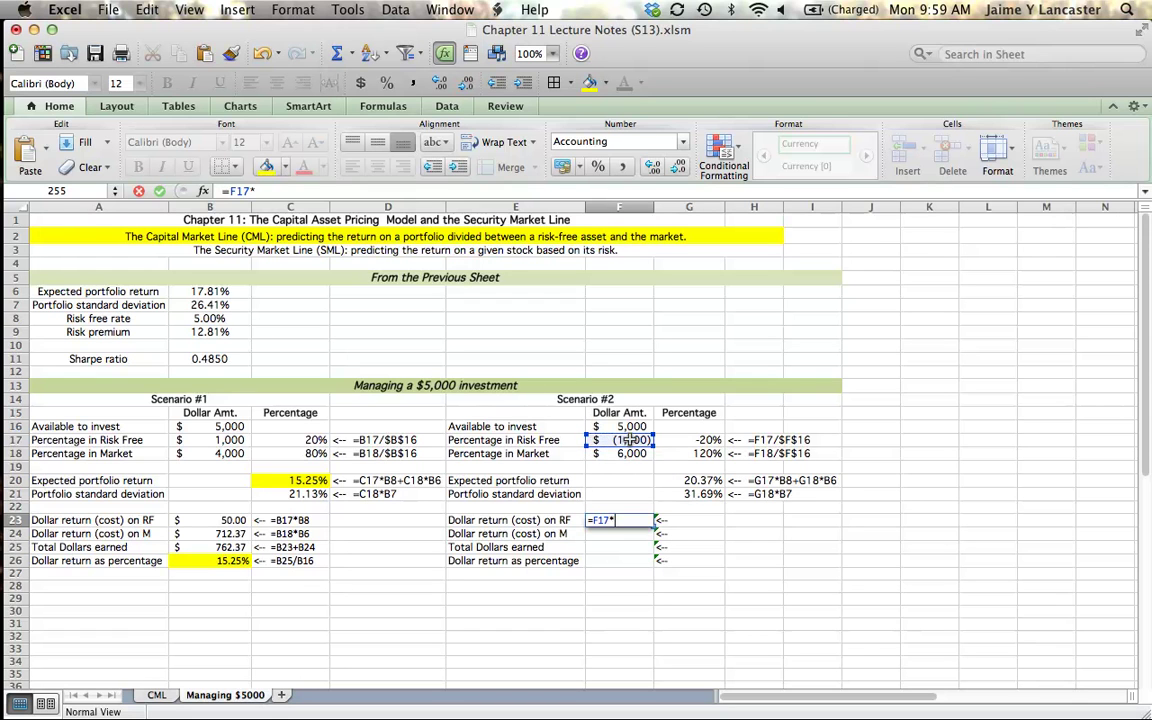
pyautogui.click(209, 318)
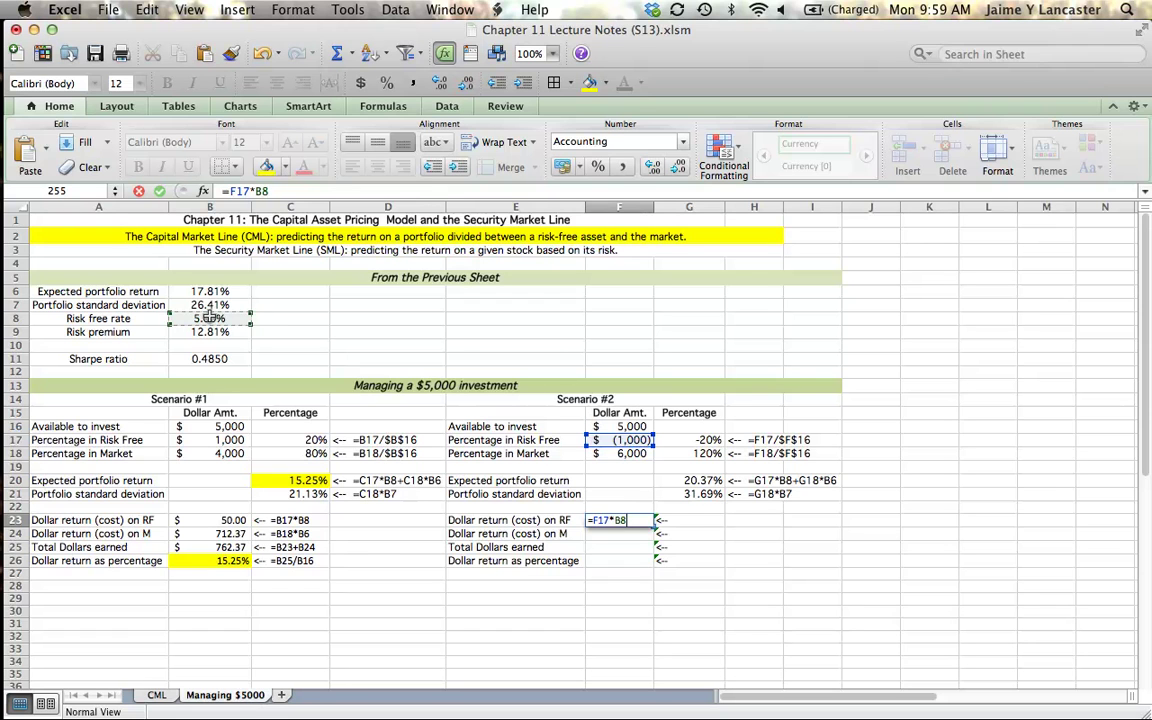
pyautogui.press('Return')
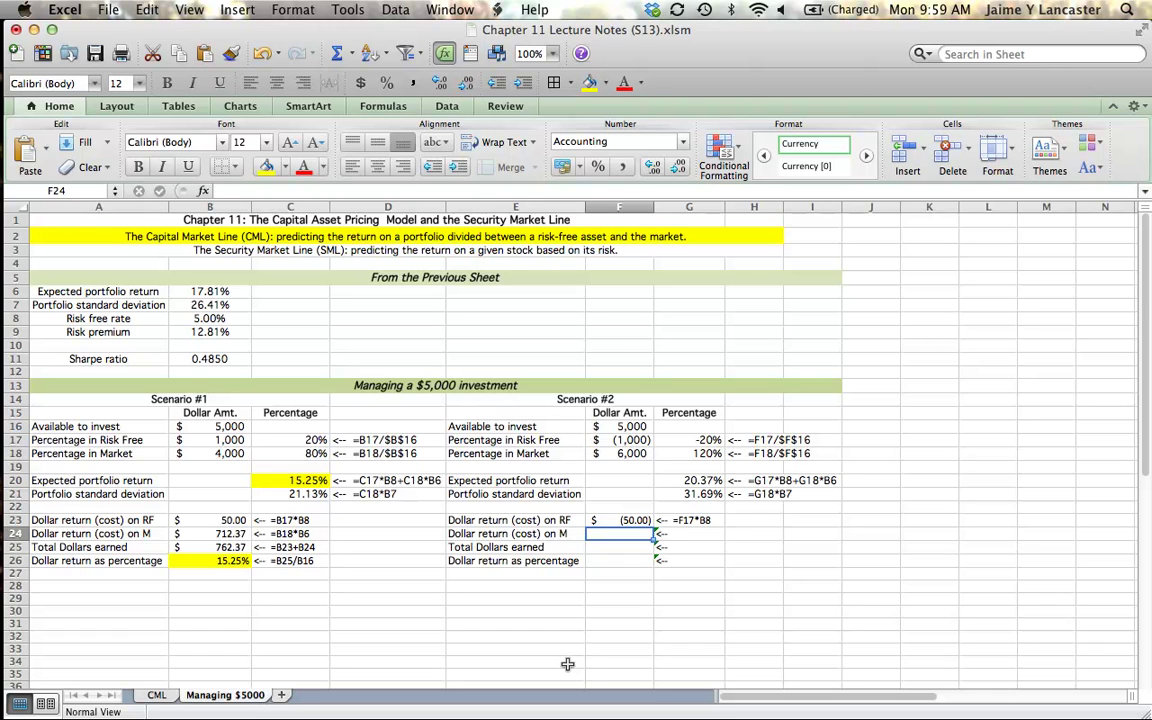
# Step: Enter =F18*B6 in F24 for the market dollar return, $1,068.56
pyautogui.write('=')
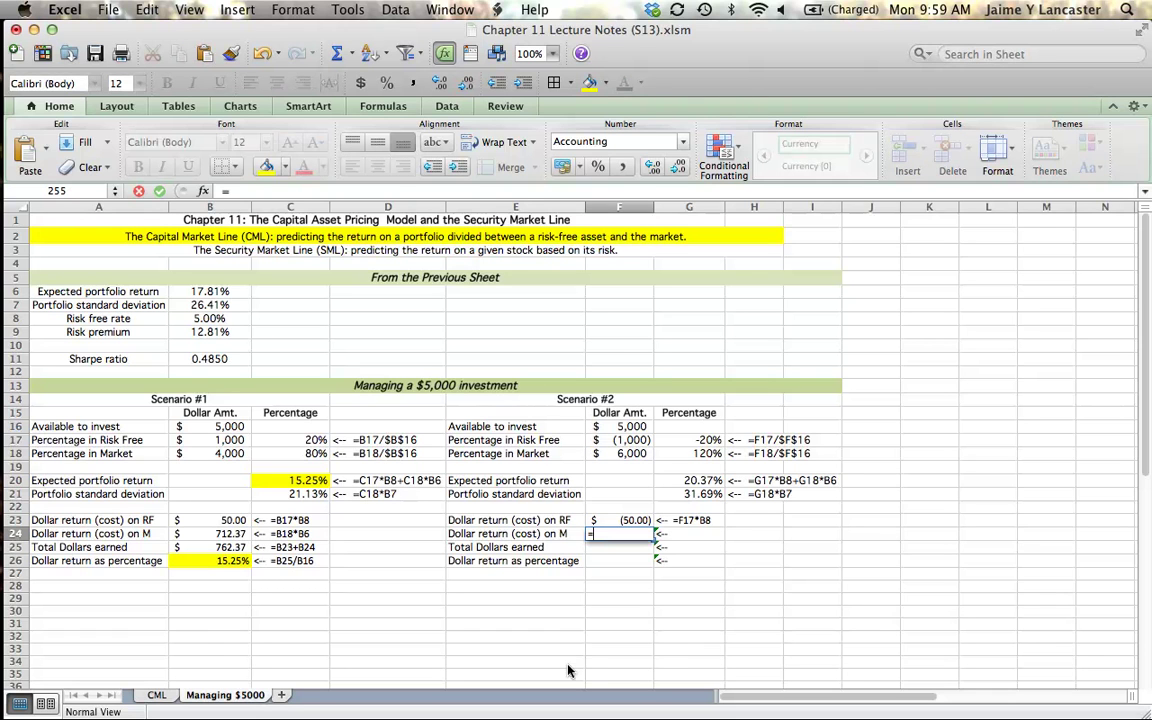
pyautogui.click(632, 455)
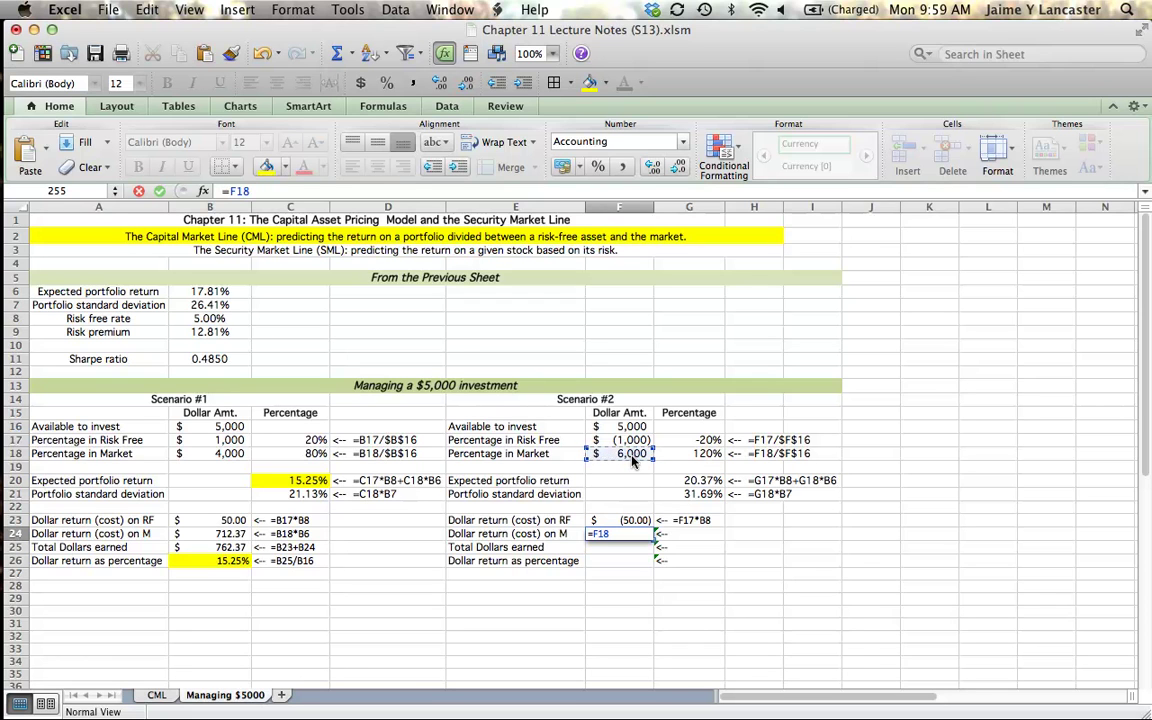
pyautogui.write('*')
pyautogui.click(208, 291)
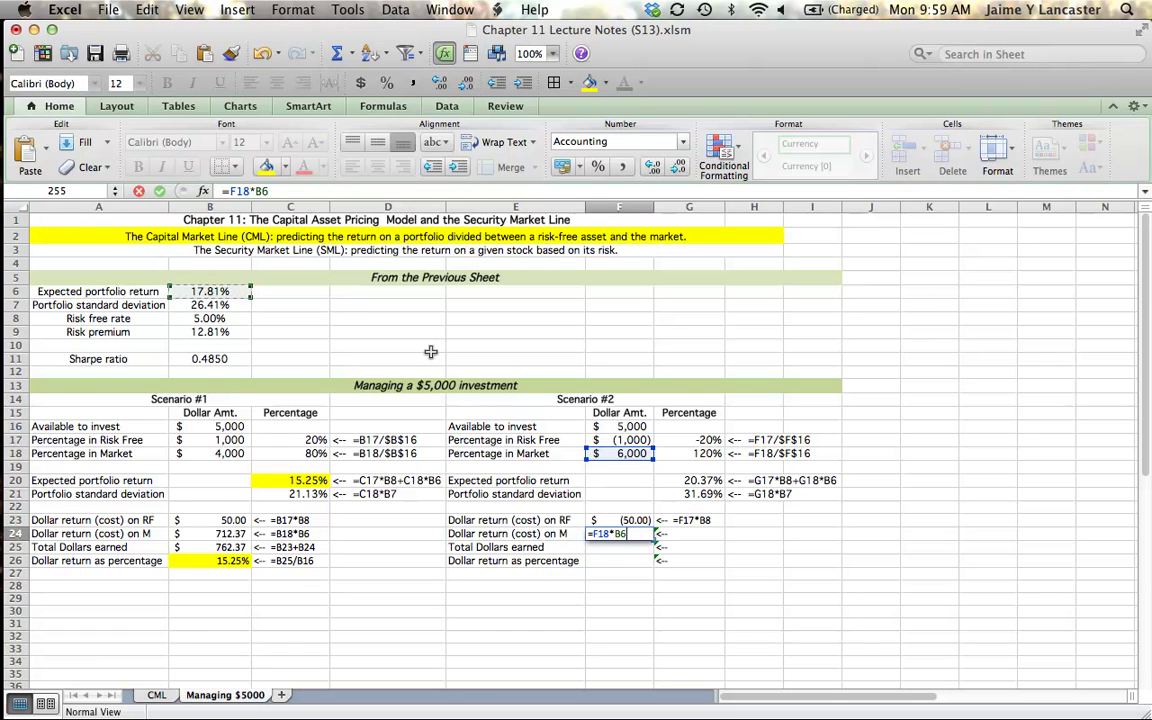
pyautogui.press('Return')
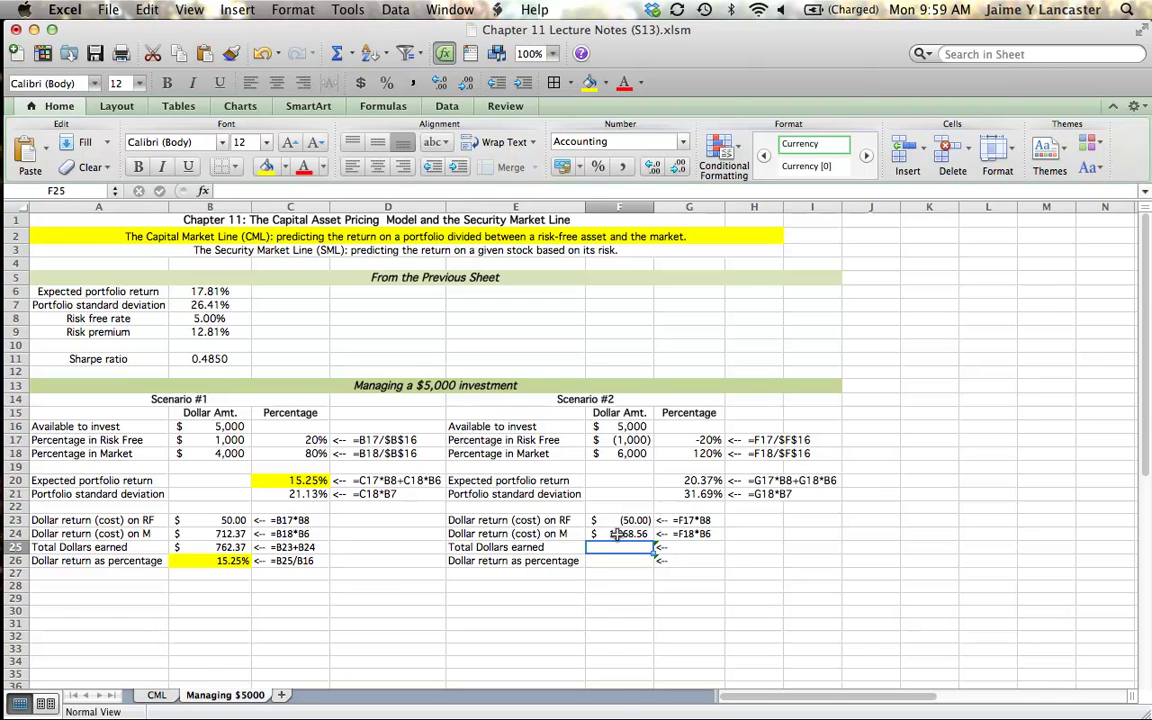
pyautogui.press('Up')
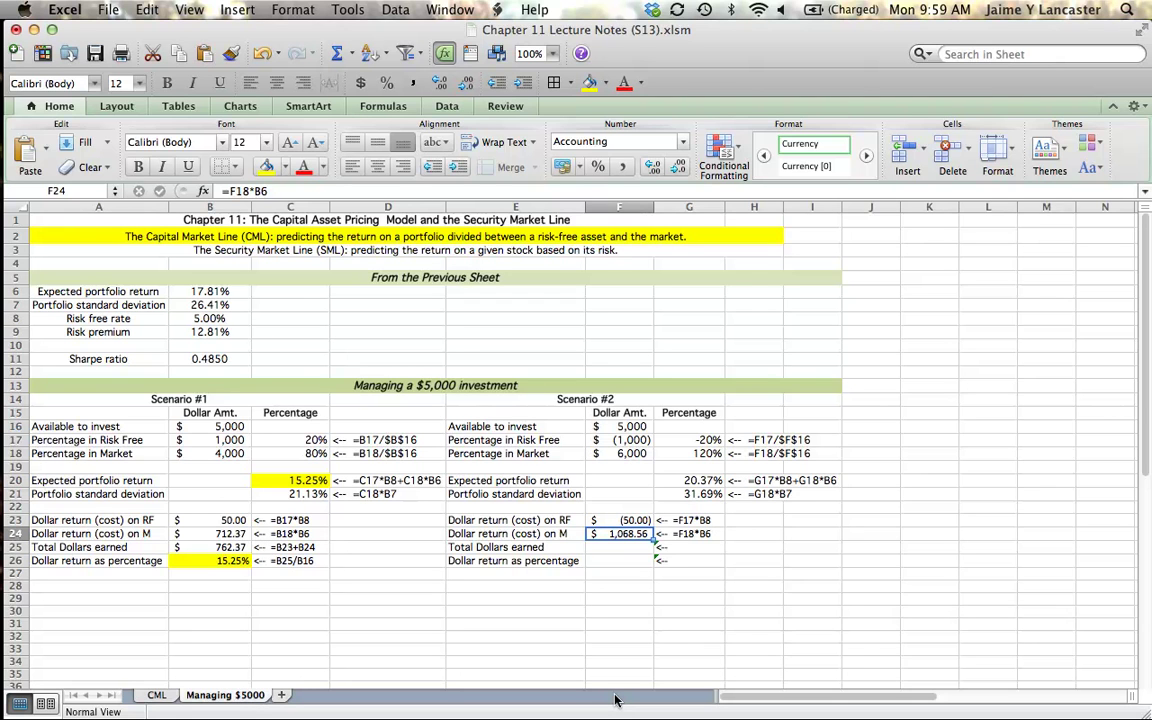
# Step: Total the dollars earned in F25 with =F23+F24, giving $1,018.56
pyautogui.click(615, 548)
pyautogui.write('=')
pyautogui.click(622, 521)
pyautogui.write('+')
pyautogui.click(625, 534)
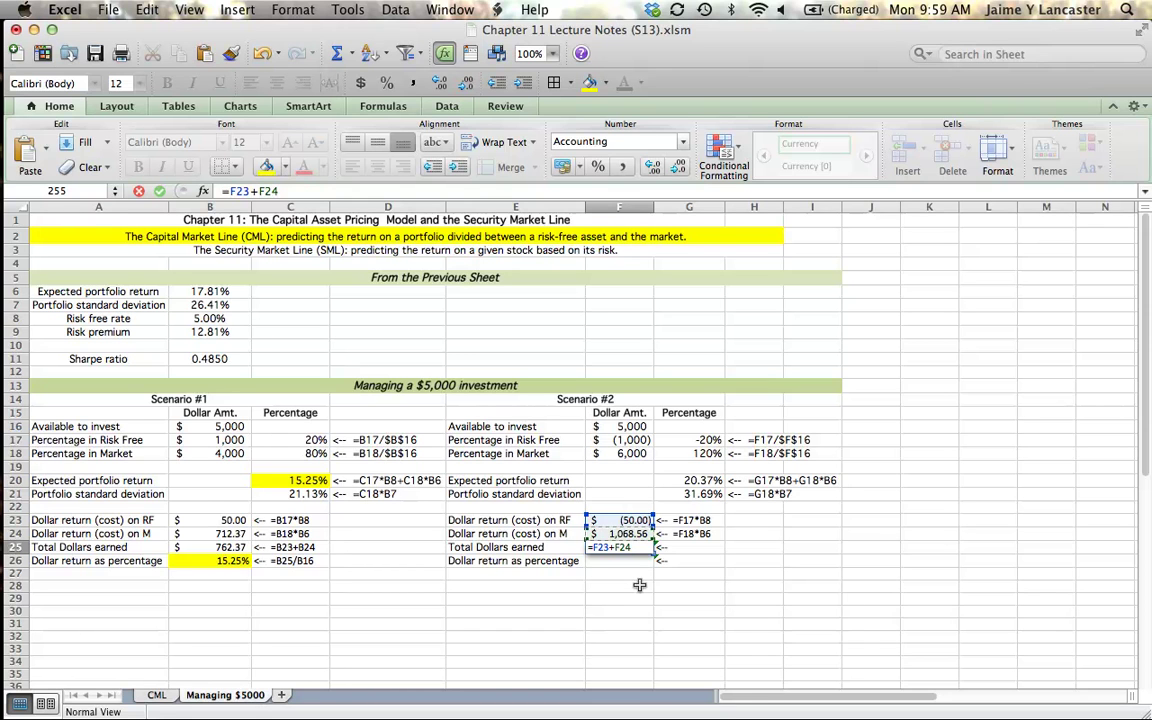
pyautogui.press('Return')
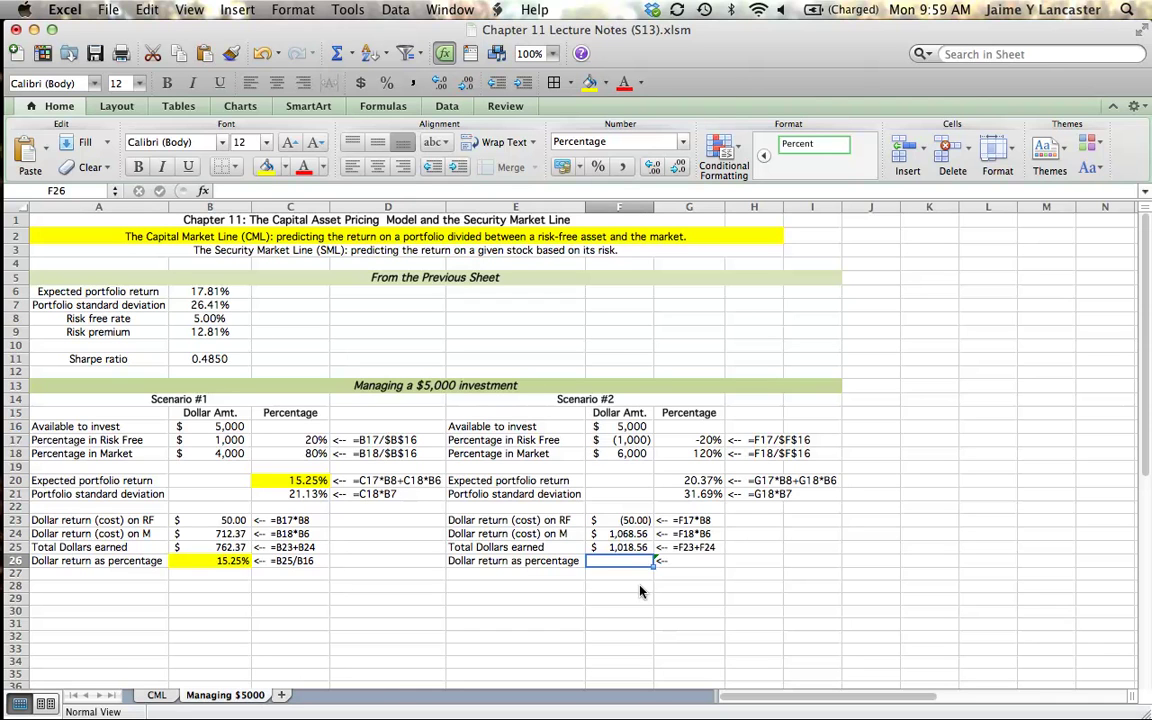
# Step: Enter =F25/F16 in F26 for a 20.37% dollar return
pyautogui.write('=')
pyautogui.click(637, 547)
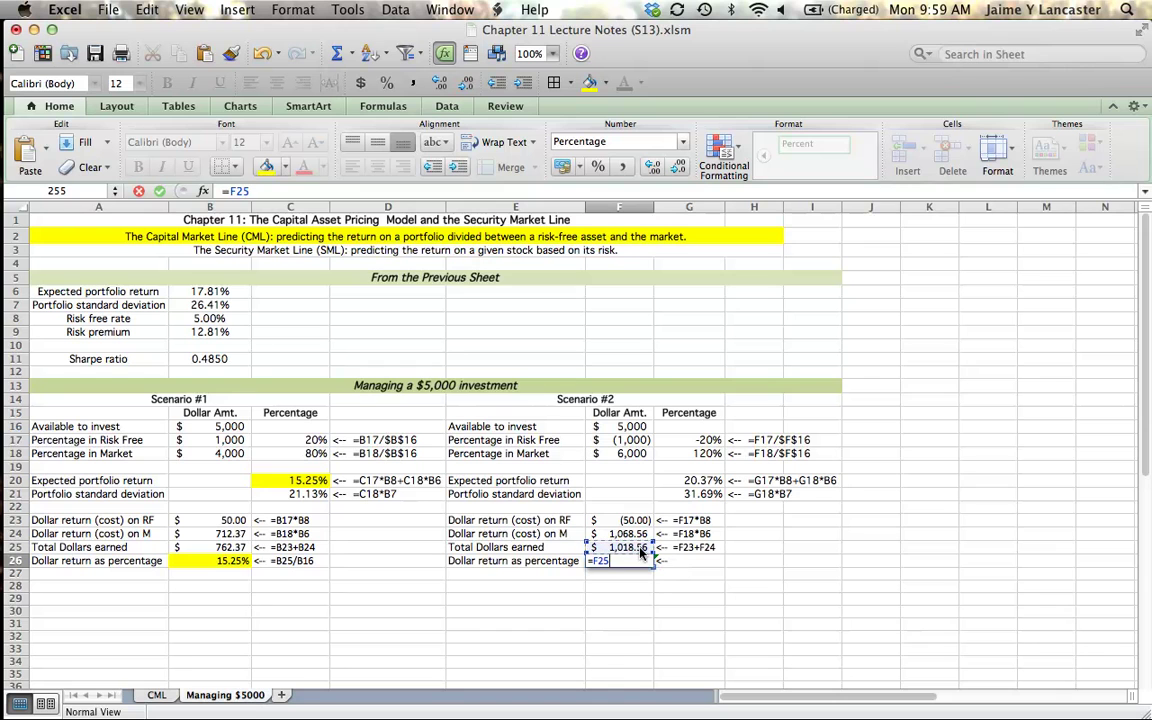
pyautogui.write('/')
pyautogui.click(626, 427)
pyautogui.press('Return')
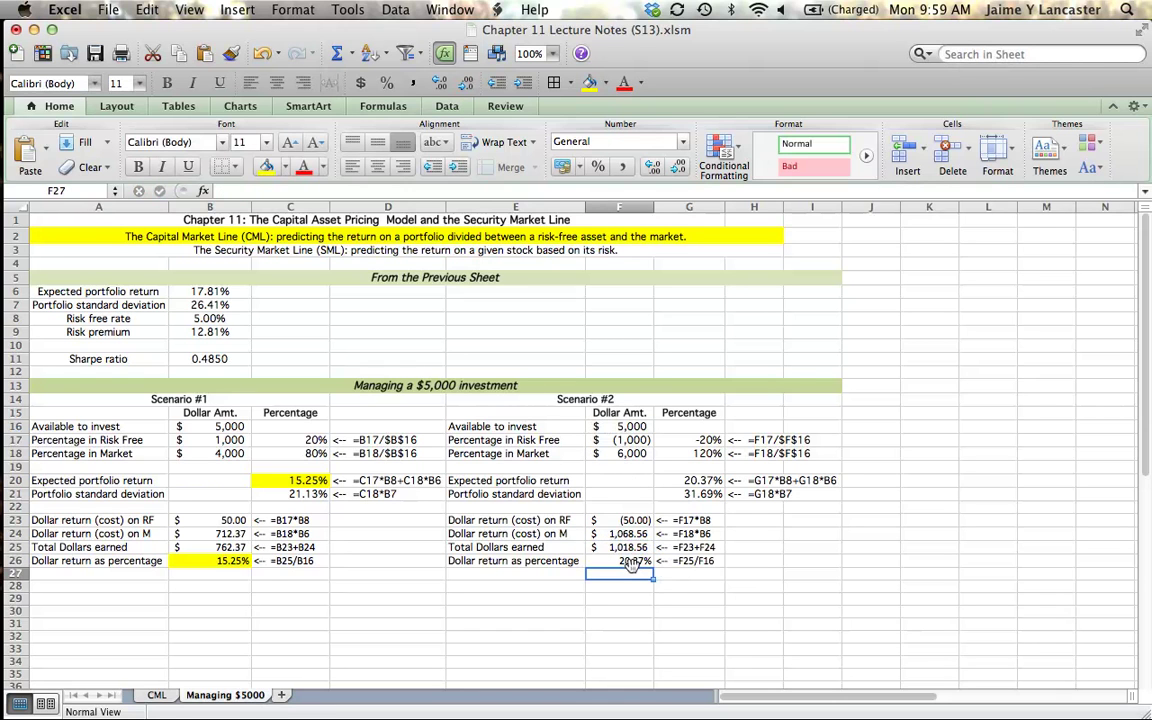
# Step: Highlight F26 and the expected return in G20 in yellow
pyautogui.click(630, 561)
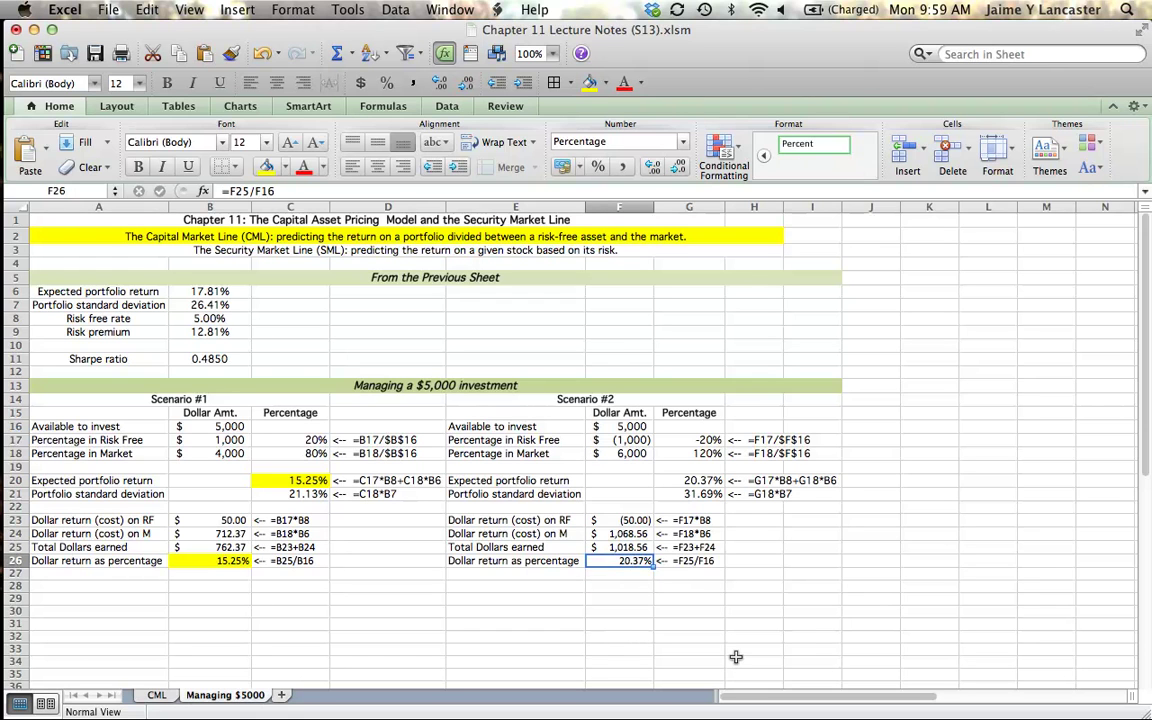
pyautogui.click(700, 481)
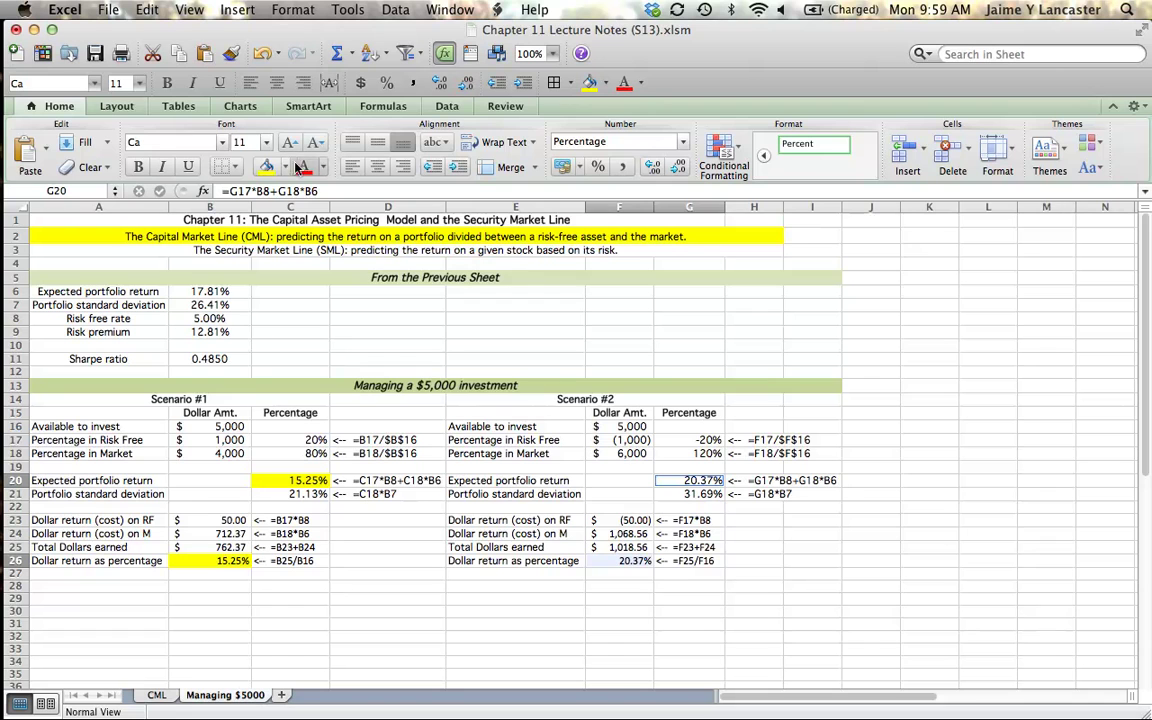
pyautogui.click(267, 168)
pyautogui.click(980, 598)
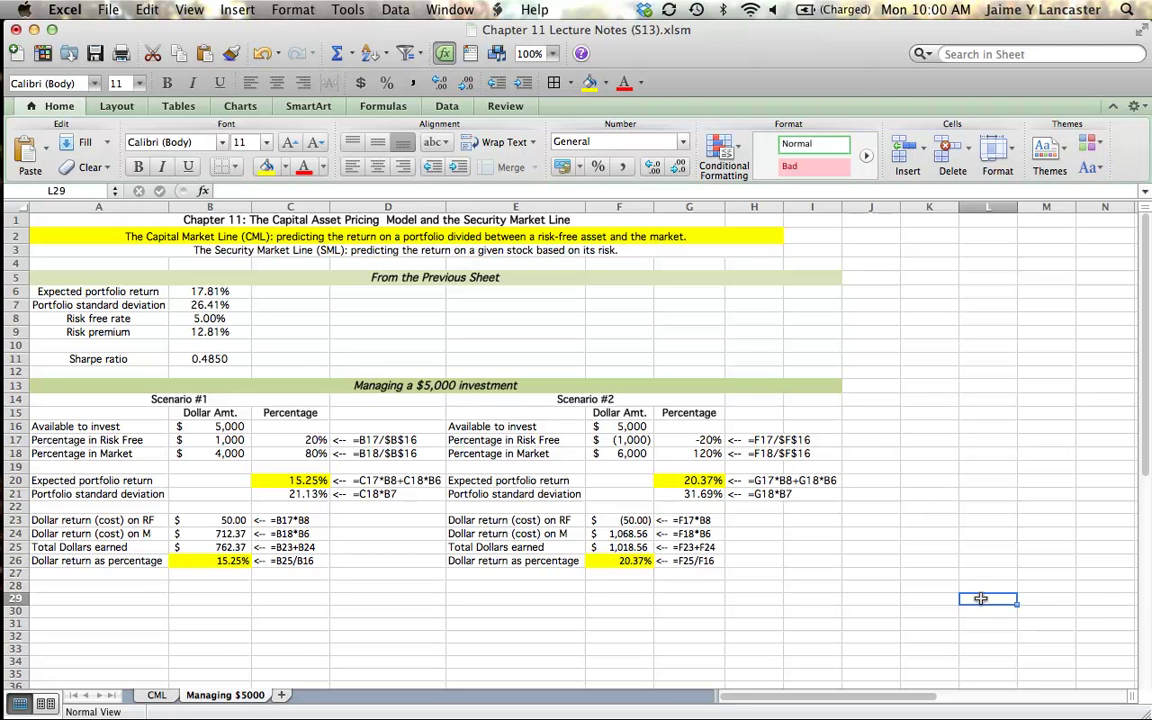
pyautogui.click(18, 517)
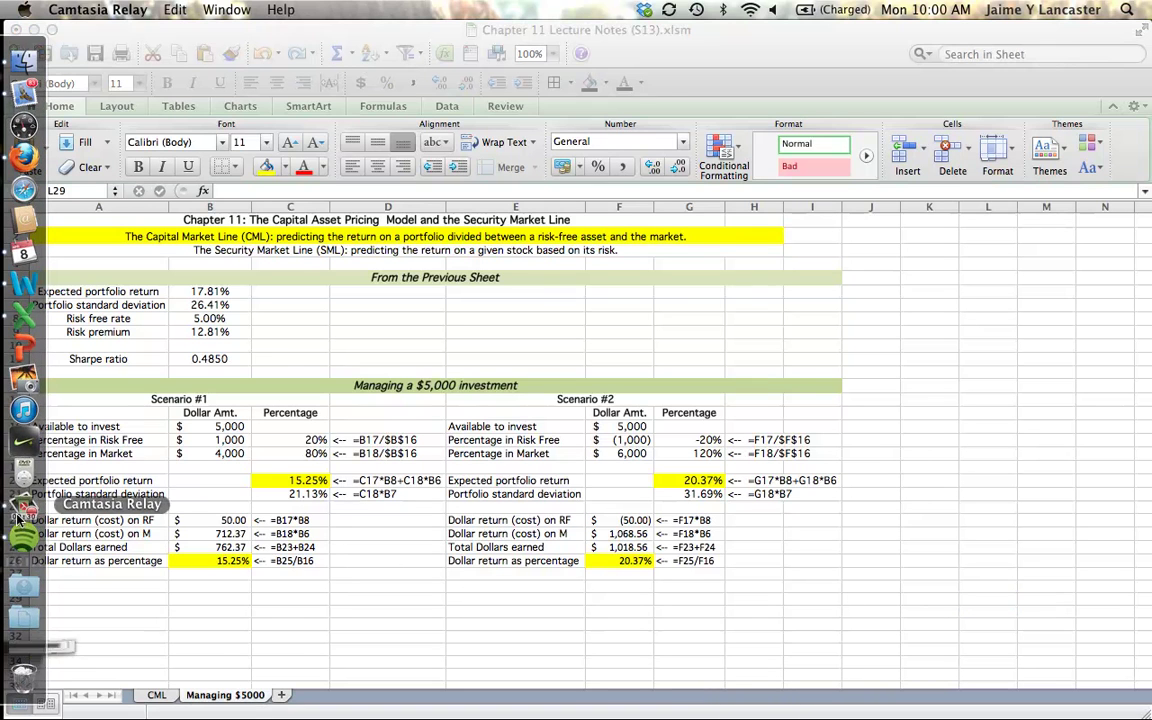